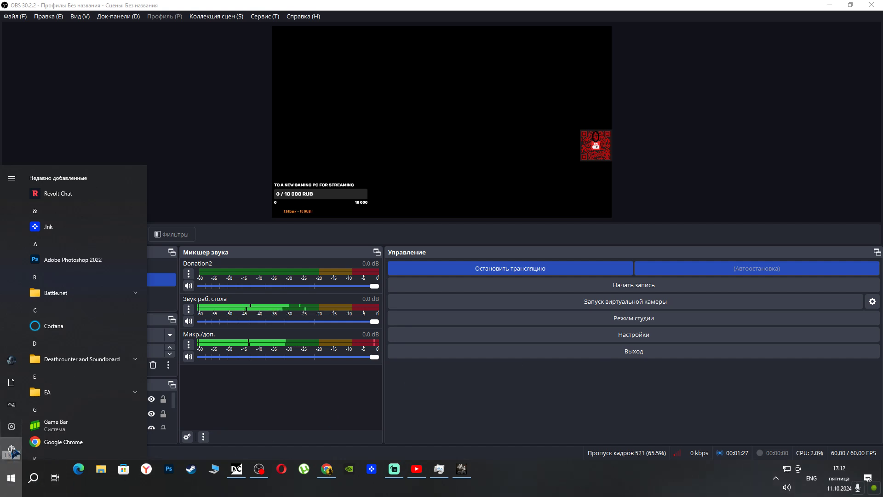
Open the Windows graphics settings by way of the gaming section's Game Mode page.
mouse_move(12, 430)
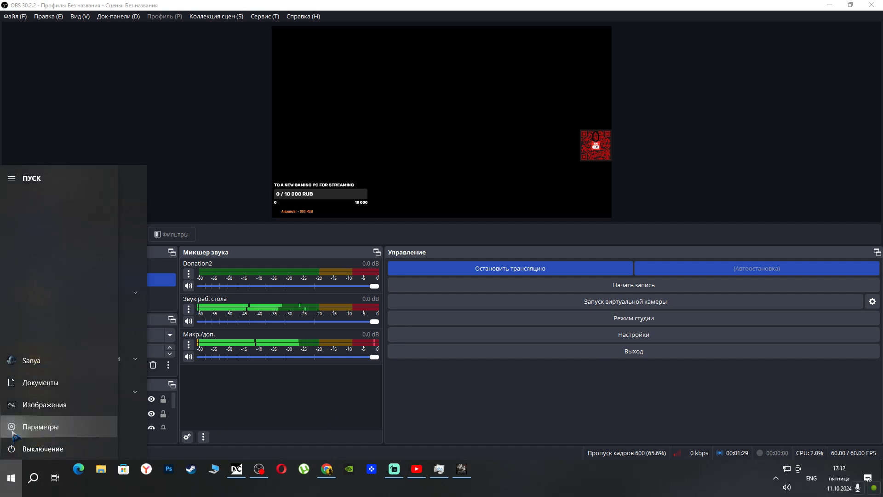
left_click(12, 428)
scroll(233, 389, "down", 1)
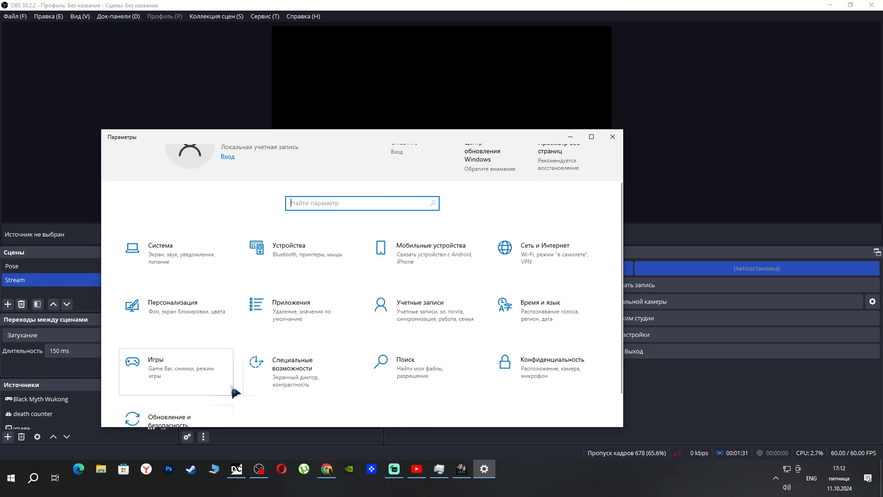
scroll(230, 387, "down", 1)
left_click(159, 330)
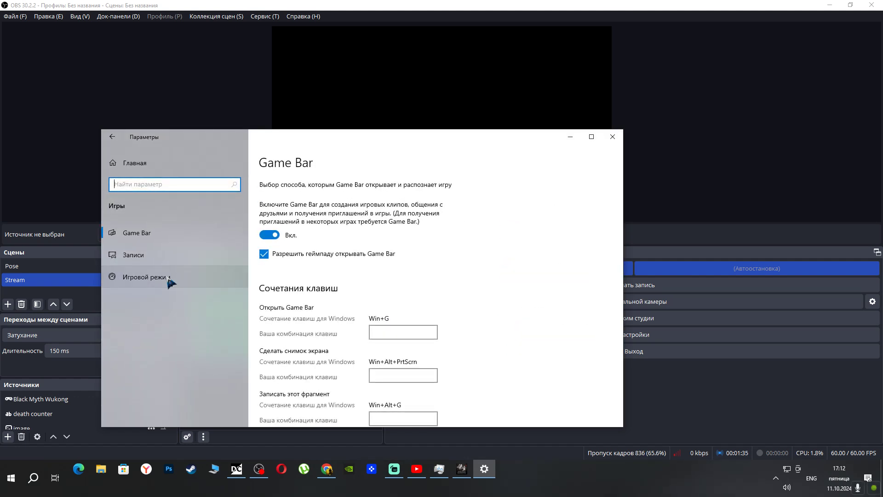
left_click(170, 282)
left_click(298, 287)
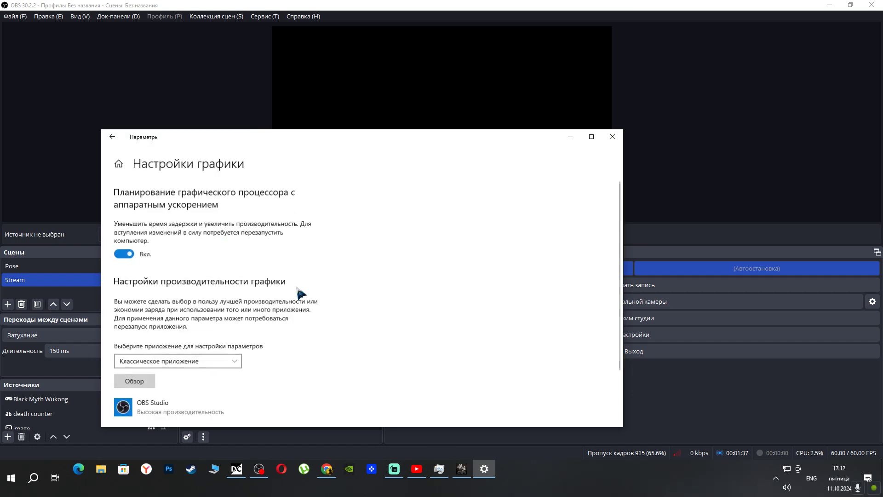
Check OBS Studio's graphics preference without changing it, and remove its entry from the graphics performance list.
scroll(202, 409, "down", 1)
scroll(203, 410, "down", 1)
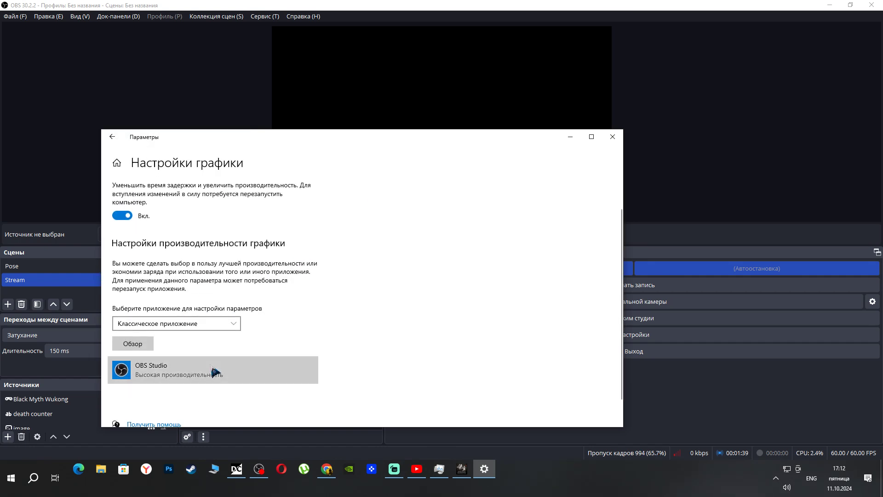
left_click(216, 371)
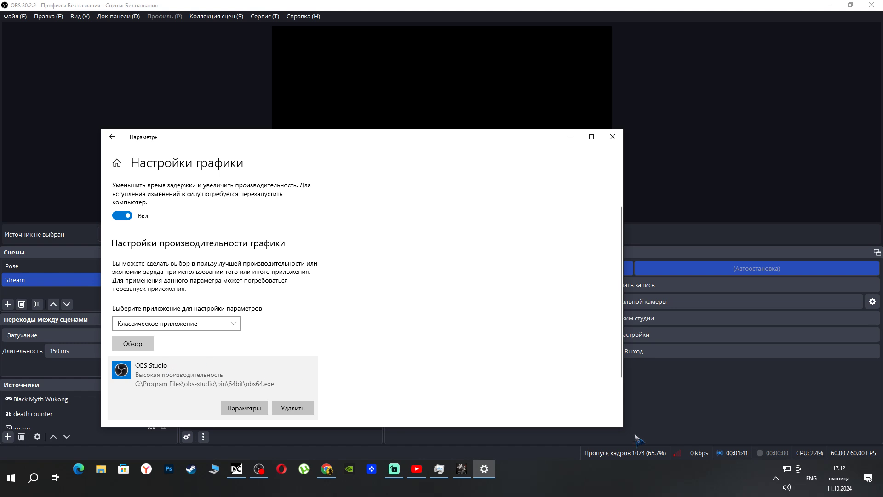
left_click(258, 408)
left_click(395, 341)
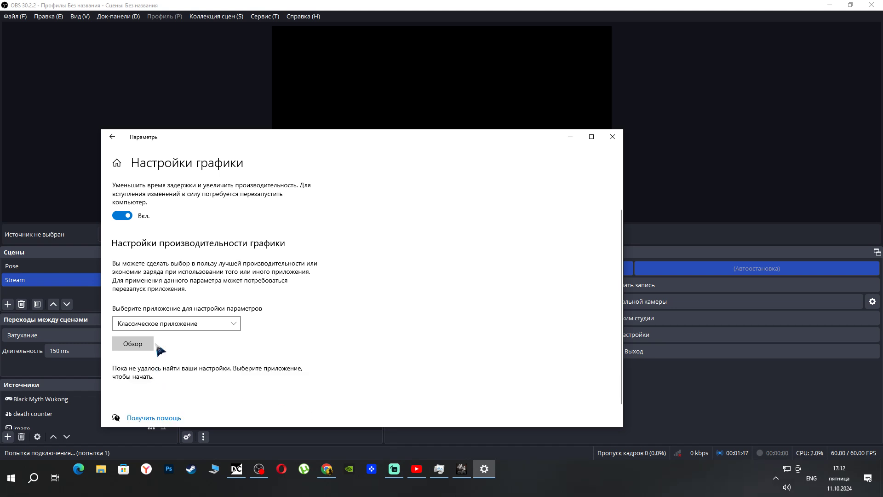
Add the desktop application obs64 to the graphics performance list and set its preference to High performance.
left_click(148, 386)
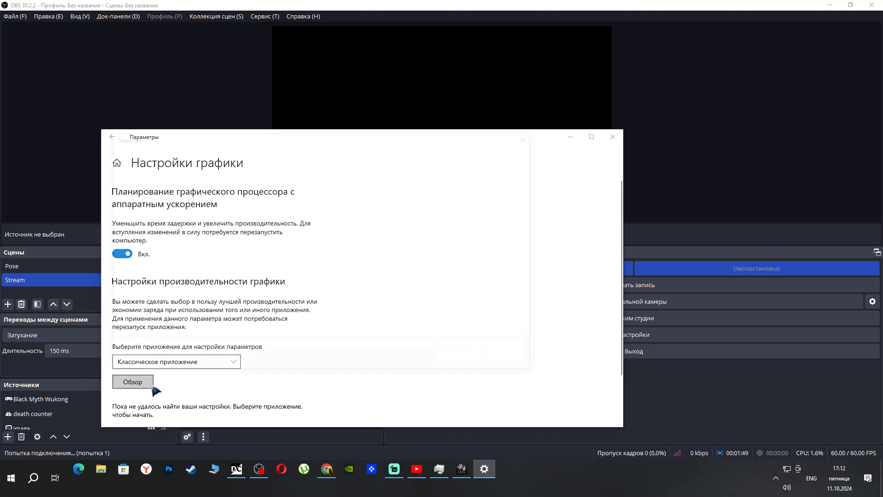
left_click(219, 231)
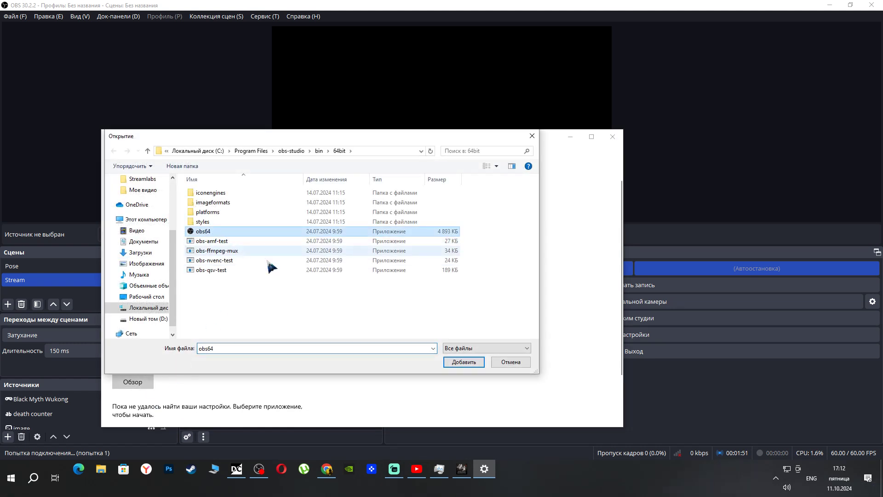
left_click(464, 362)
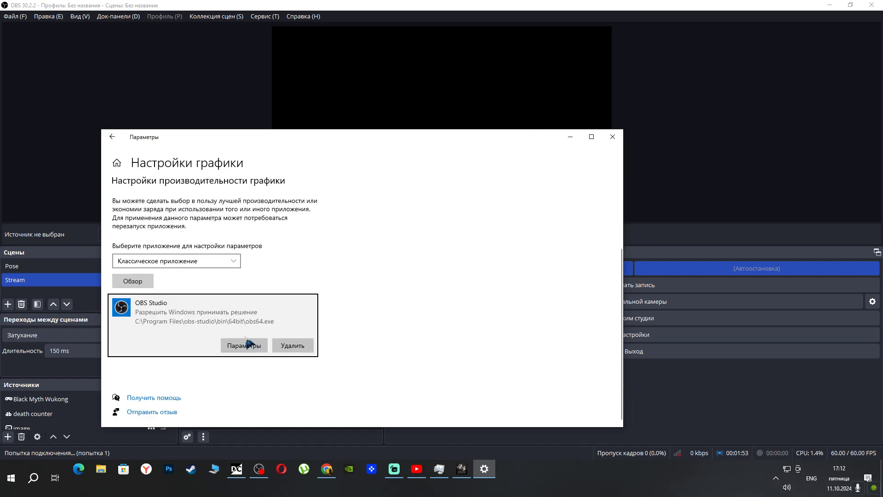
left_click(247, 341)
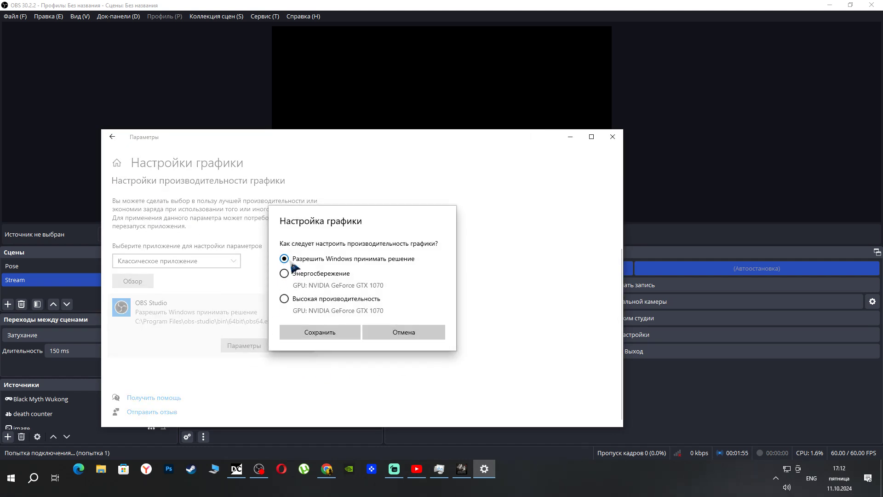
left_click(284, 299)
left_click(316, 337)
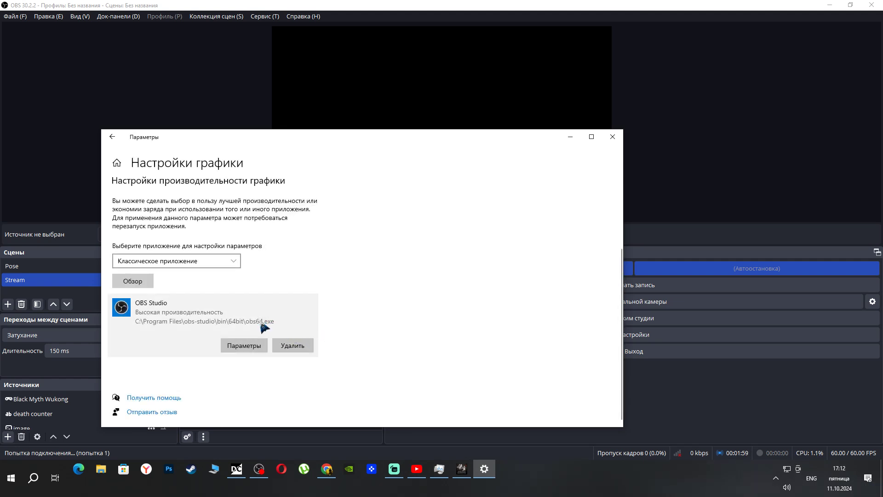
Set OBS Studio's graphics preference to let Windows decide, and remove the entry from the list.
left_click(239, 341)
left_click(284, 259)
left_click(304, 332)
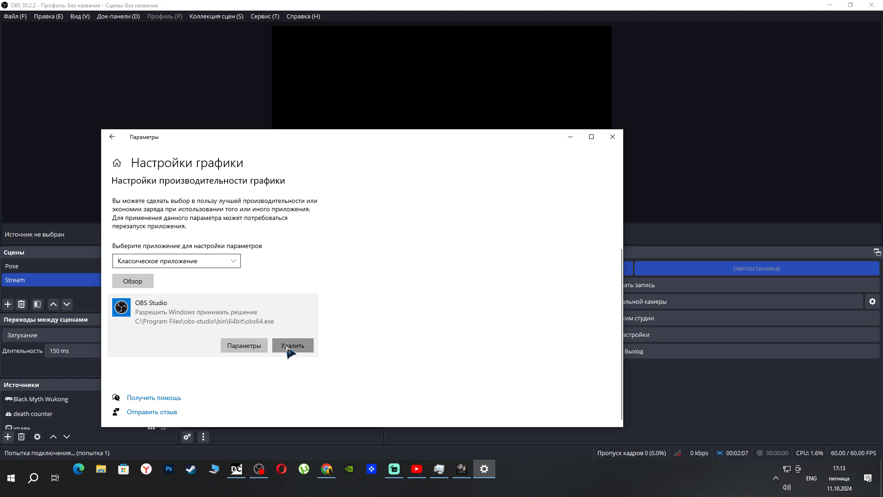
left_click(288, 349)
Re-add obs64 to the graphics performance list with the High performance preference, and close the Windows settings.
left_click(148, 325)
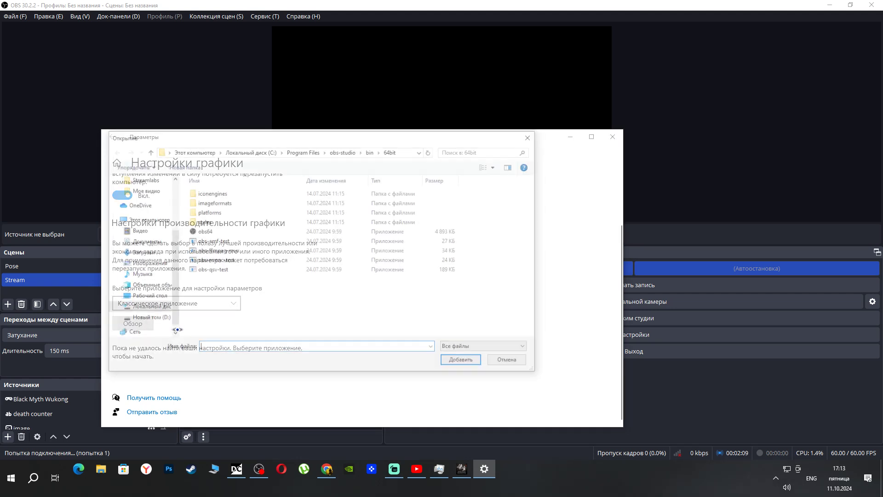
left_click(214, 232)
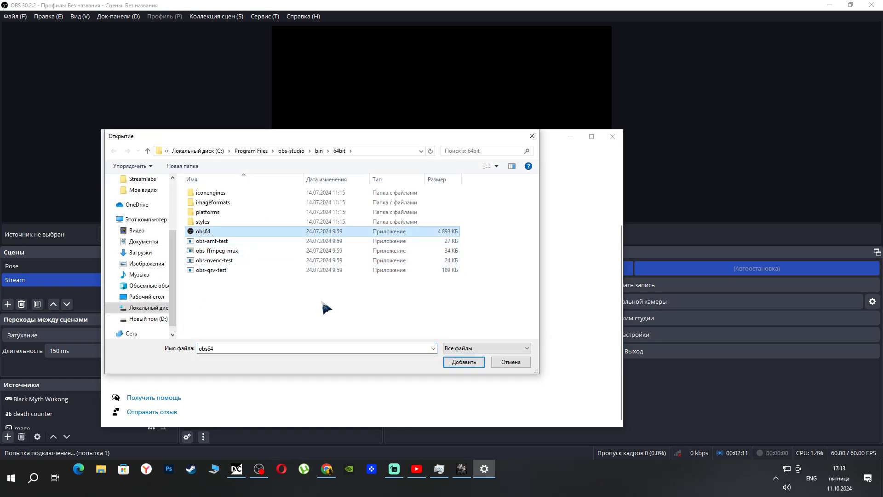
left_click(460, 363)
scroll(276, 375, "down", 1)
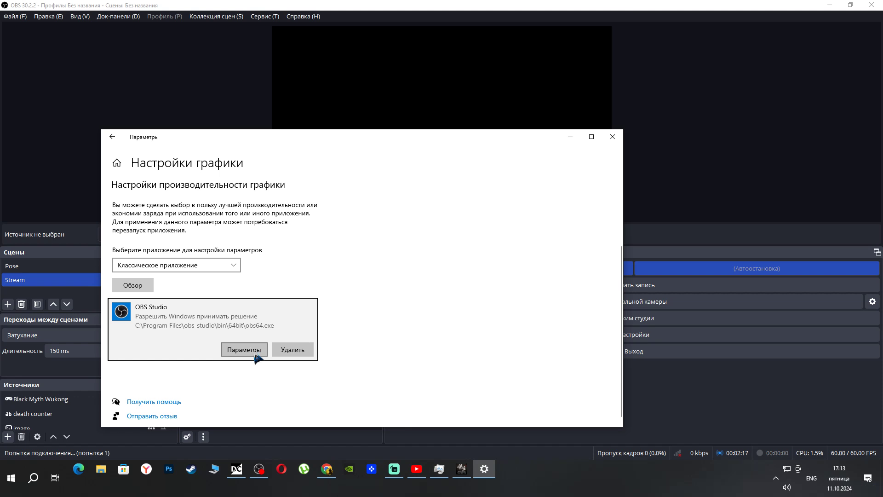
left_click(254, 350)
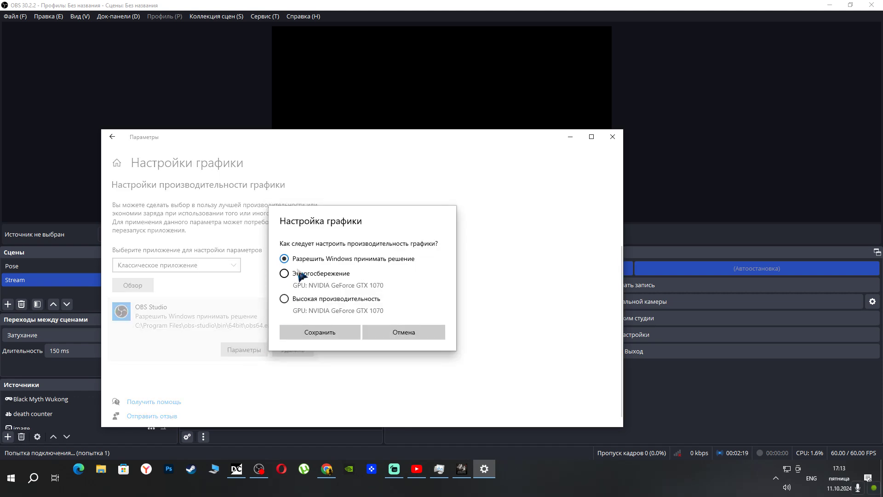
left_click(285, 299)
left_click(299, 332)
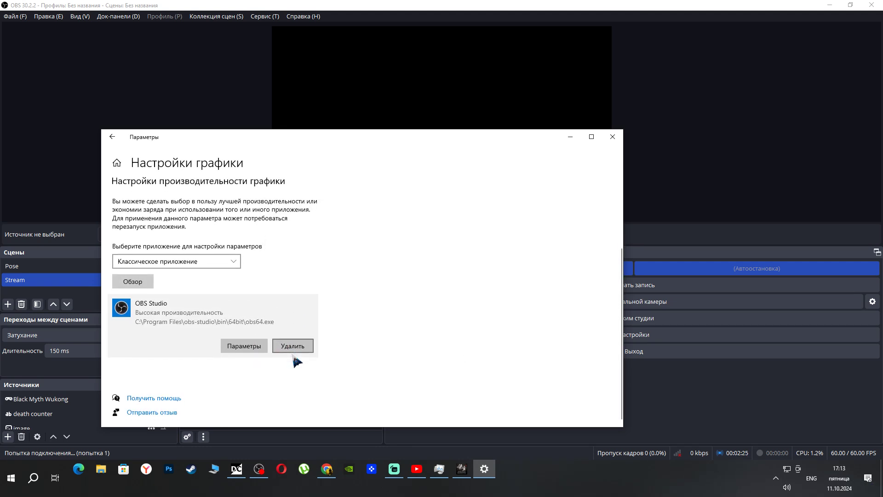
scroll(297, 361, "up", 3)
scroll(296, 361, "down", 2)
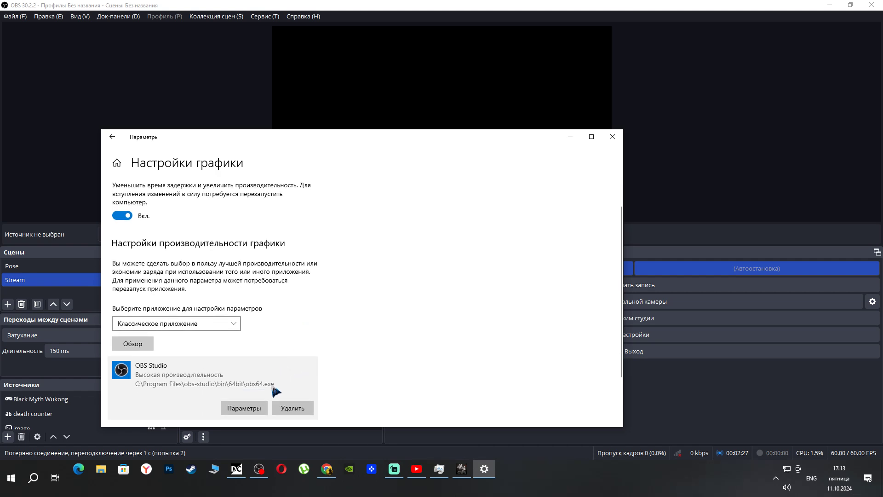
left_click(613, 136)
Stop the live broadcast in OBS and confirm ending it.
left_click(564, 271)
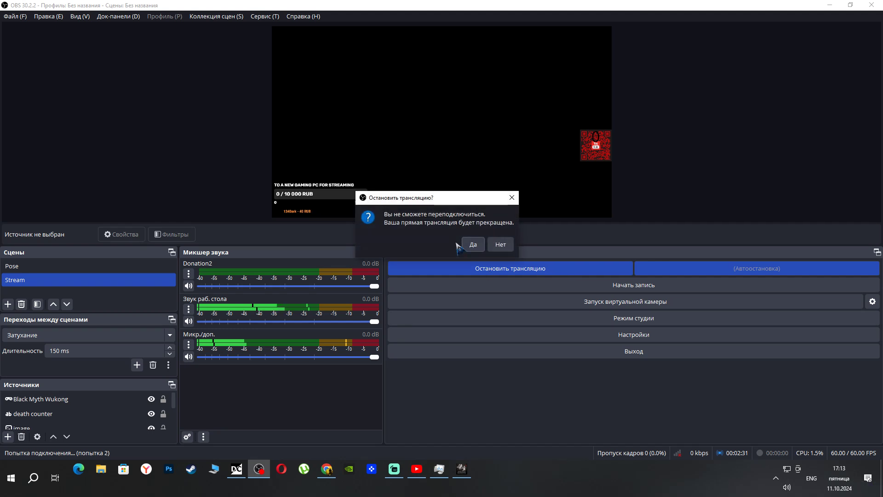
left_click(470, 246)
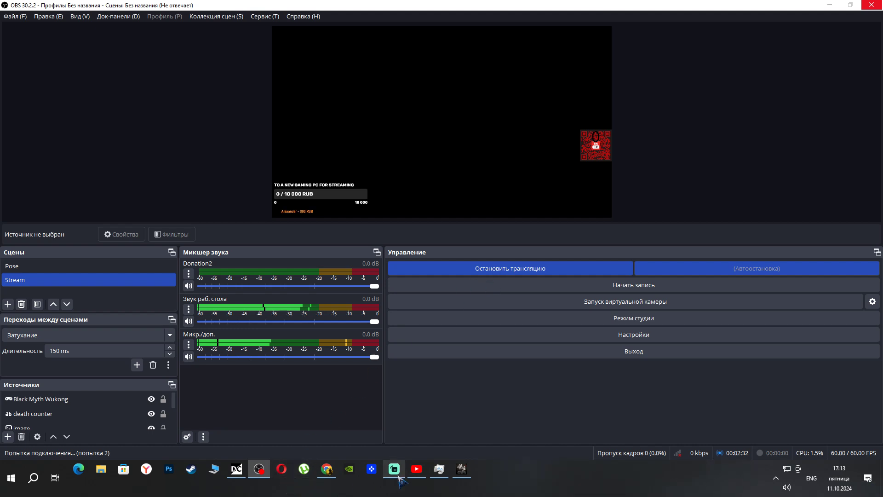
mouse_move(394, 469)
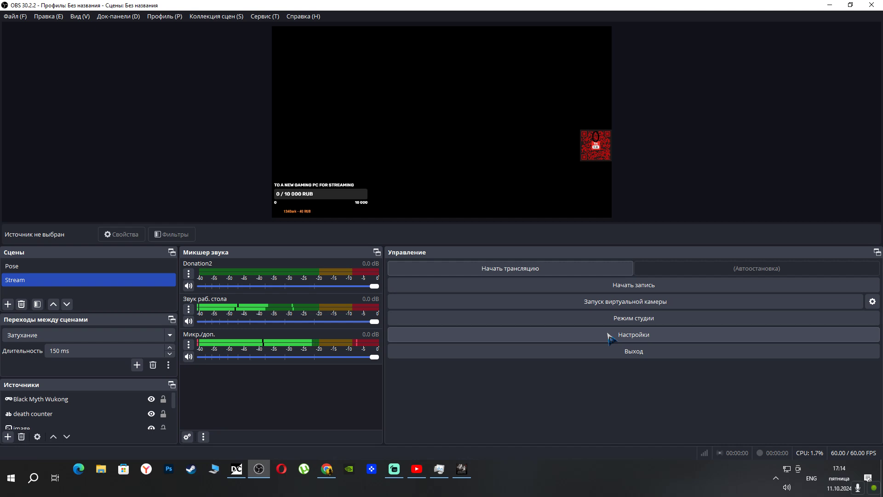
Review the advanced OBS settings, and save the stream server as Primary YouTube ingest server.
left_click(612, 338)
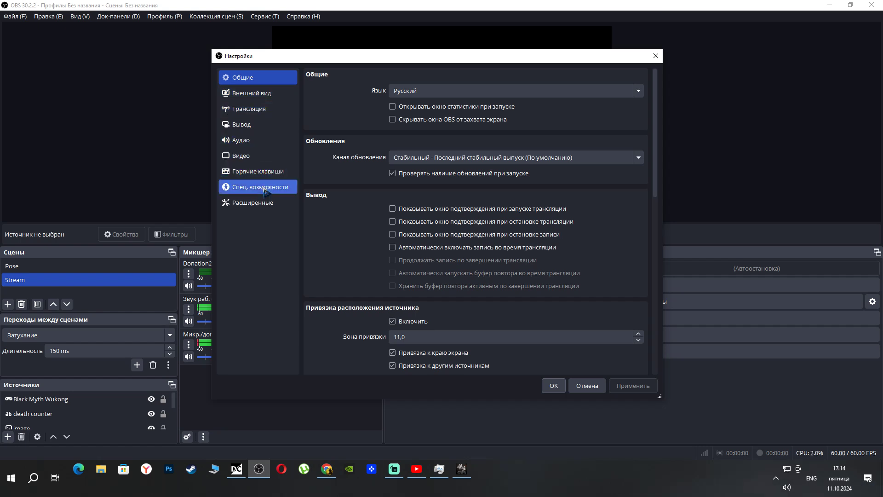
left_click(268, 207)
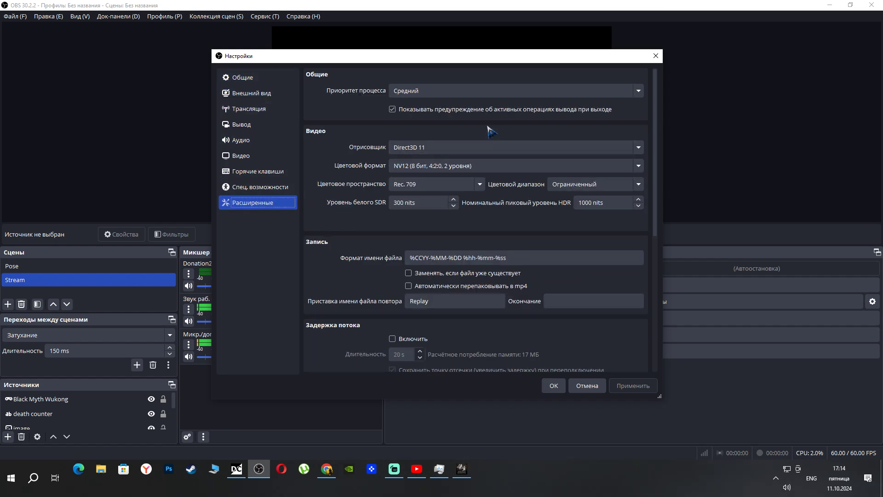
scroll(483, 248, "down", 1)
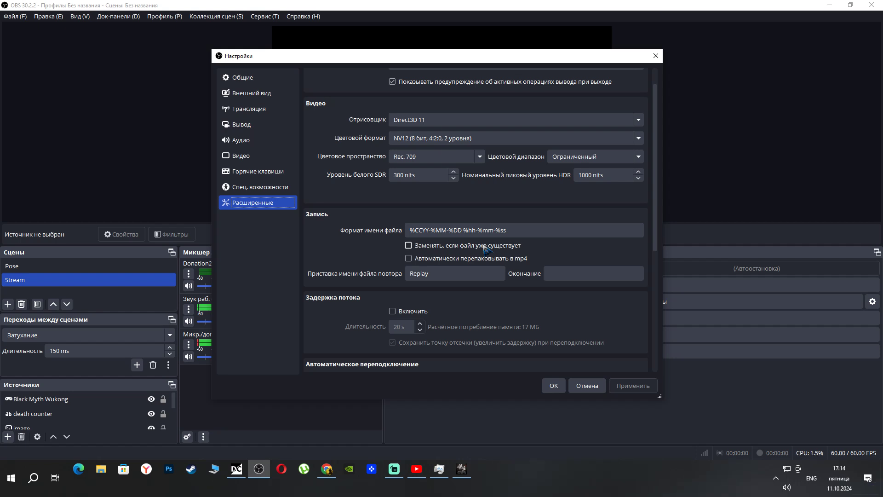
scroll(485, 249, "down", 3)
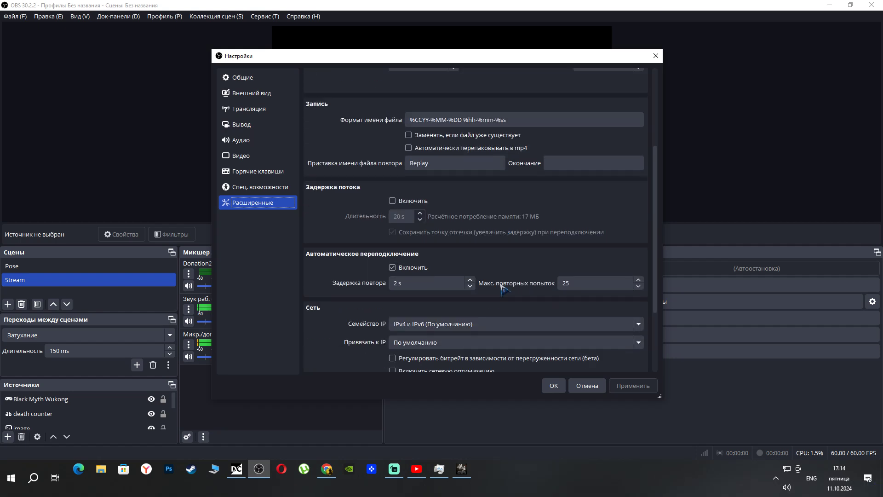
scroll(503, 289, "down", 1)
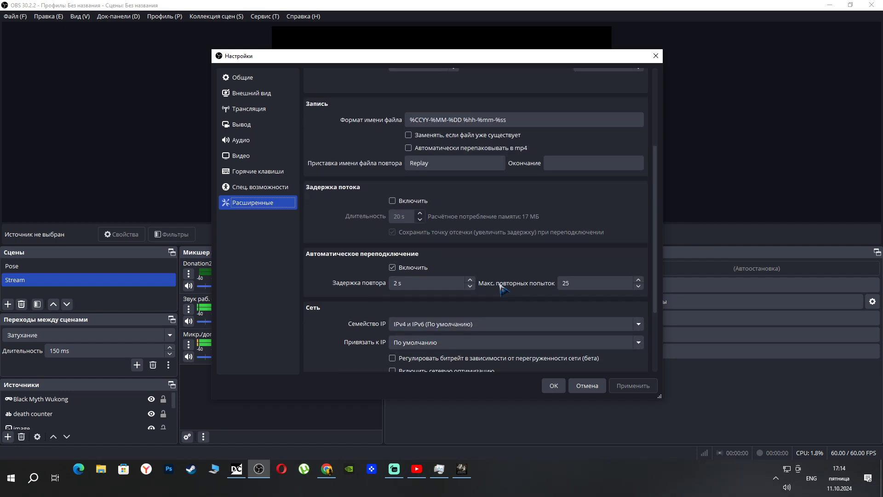
left_click(268, 110)
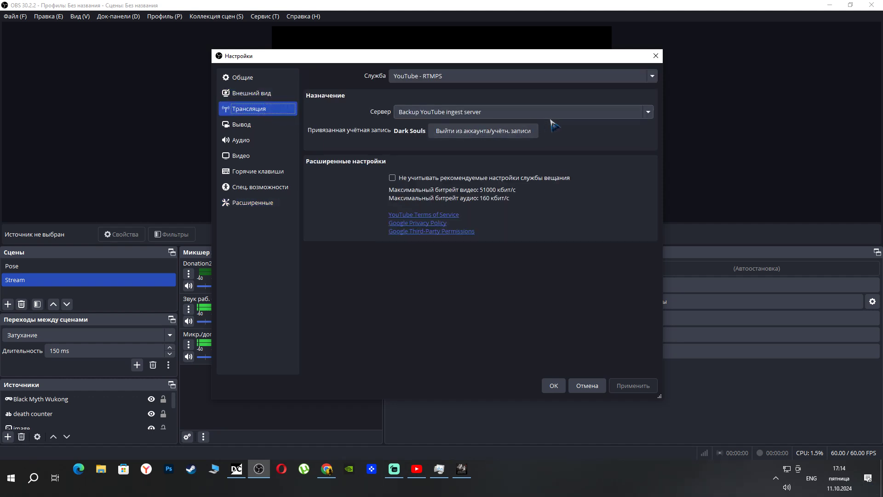
left_click(649, 114)
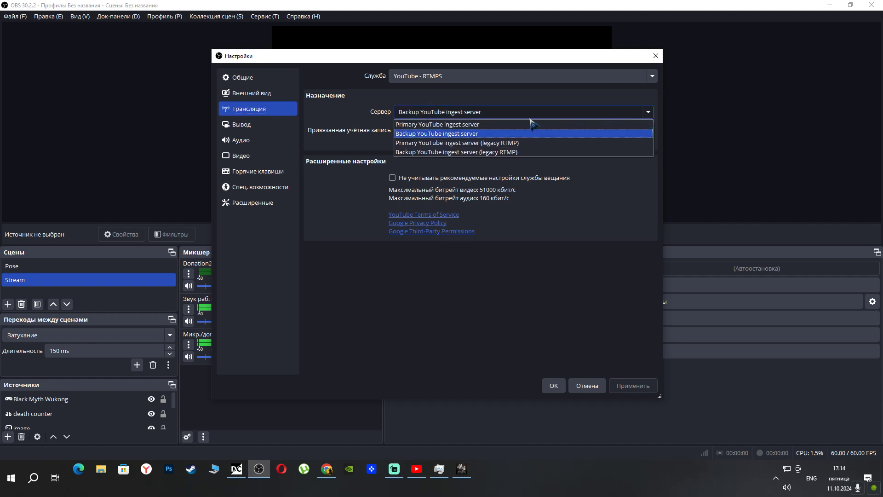
left_click(482, 125)
left_click(621, 389)
left_click(554, 386)
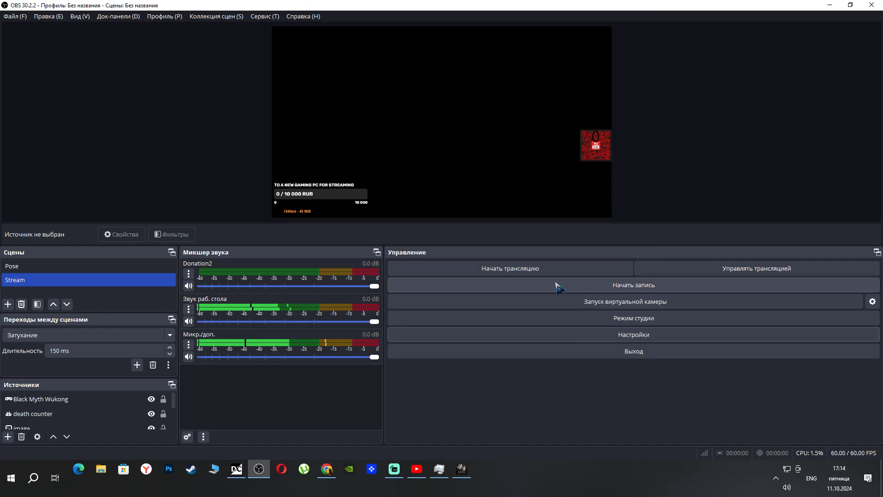
Open the setup for a new YouTube broadcast and clear its default title.
left_click(545, 275)
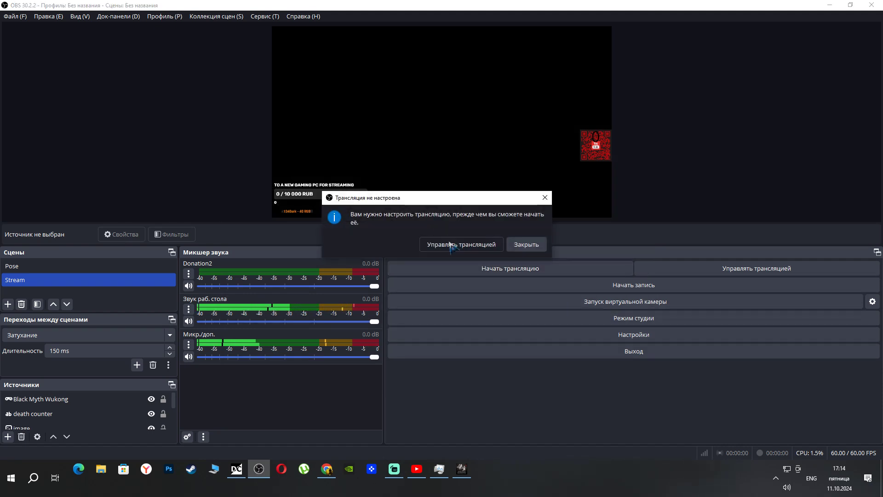
left_click(452, 245)
left_click(444, 114)
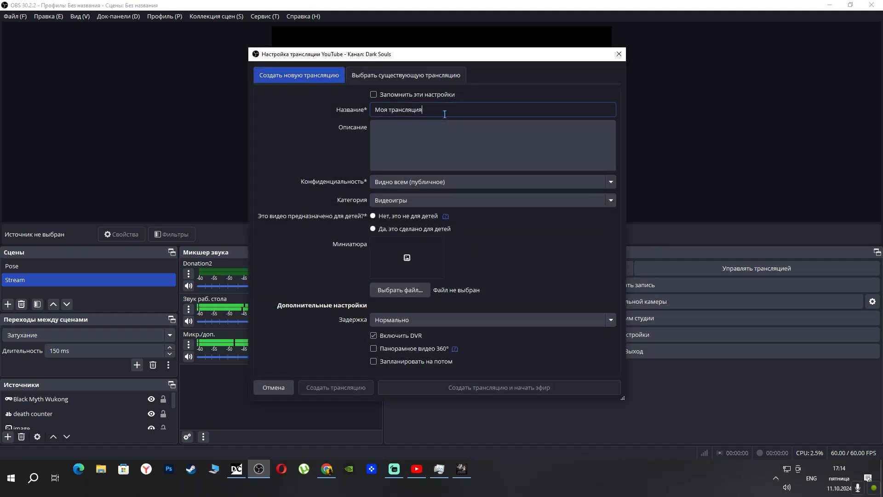
key("BackSpace")
key("BackSpace")
key("BackSpace")
key("BackSpace")
key("BackSpace")
key("BackSpace")
key("BackSpace")
key("BackSpace")
key("BackSpace")
key("BackSpace")
key("BackSpace")
key("BackSpace")
key("BackSpace")
Try pasting the clipboard text as the broadcast title, and erase it.
right_click(405, 113)
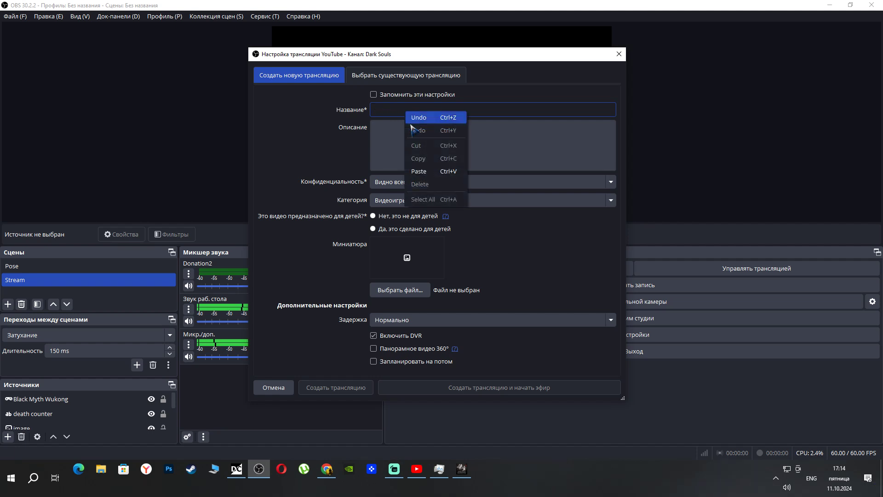
left_click(435, 172)
key("BackSpace")
key("BackSpace")
key("BackSpace")
key("BackSpace")
key("BackSpace")
key("BackSpace")
key("BackSpace")
key("BackSpace")
key("BackSpace")
key("BackSpace")
key("BackSpace")
key("BackSpace")
key("BackSpace")
key("BackSpace")
key("BackSpace")
key("BackSpace")
key("BackSpace")
key("BackSpace")
key("BackSpace")
key("BackSpace")
key("BackSpace")
key("BackSpace")
key("BackSpace")
key("BackSpace")
key("BackSpace")
key("BackSpace")
key("BackSpace")
key("BackSpace")
key("BackSpace")
key("BackSpace")
key("BackSpace")
key("BackSpace")
key("BackSpace")
key("BackSpace")
key("BackSpace")
key("BackSpace")
key("BackSpace")
key("BackSpace")
key("BackSpace")
key("BackSpace")
key("BackSpace")
key("BackSpace")
key("BackSpace")
key("BackSpace")
key("BackSpace")
key("BackSpace")
Copy the title "Walkthrough Black Myth Wukong pt 61" from YouTube Studio in Chrome and paste it as the new broadcast's title in OBS.
left_click(327, 469)
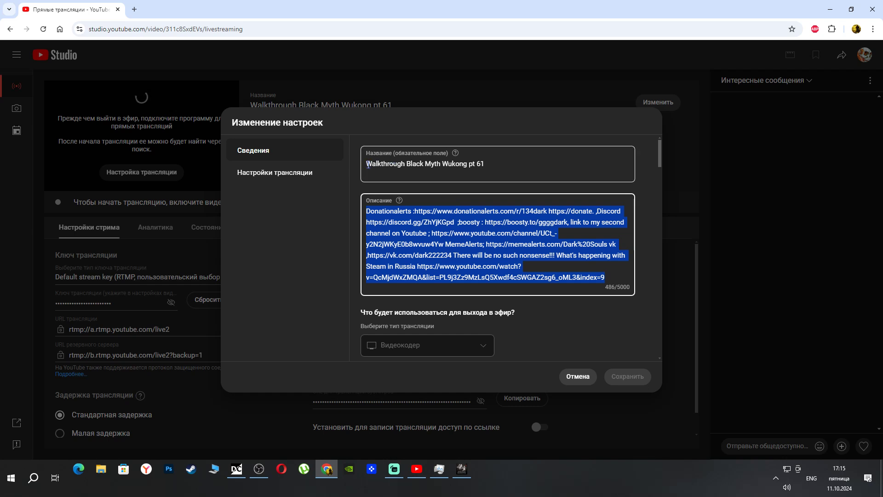
left_click_drag(368, 165, 501, 179)
right_click(483, 164)
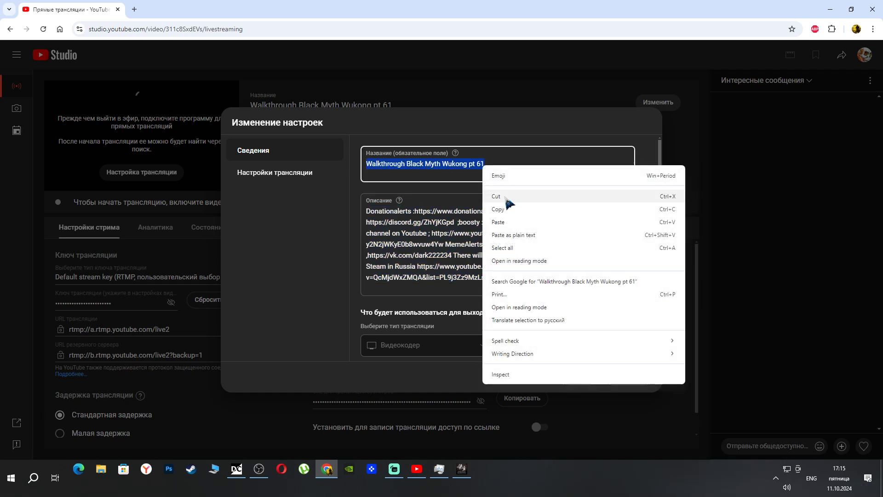
left_click(503, 216)
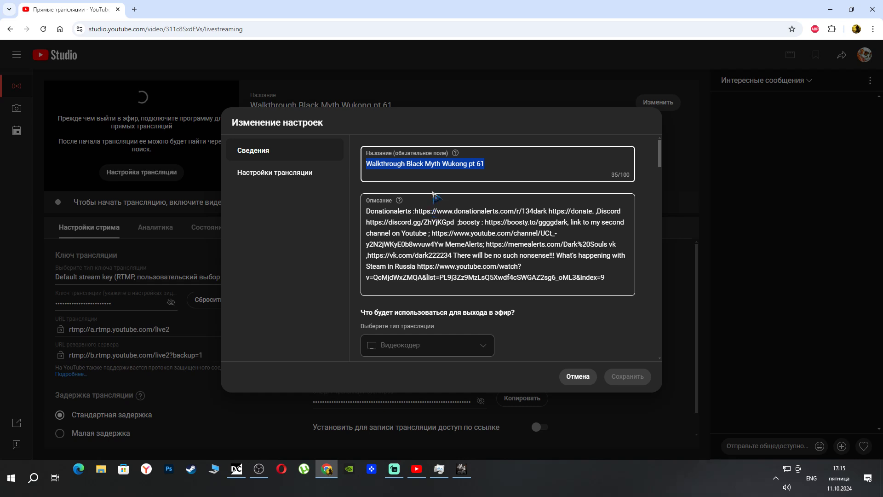
right_click(452, 169)
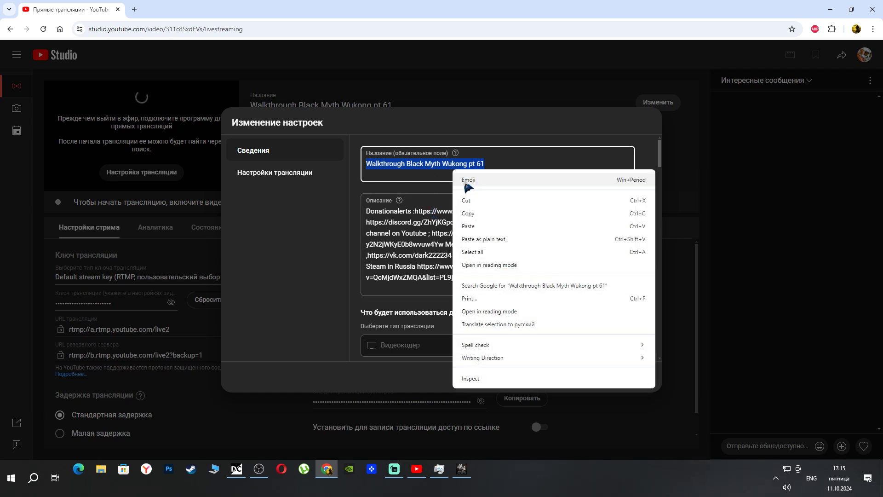
left_click(471, 216)
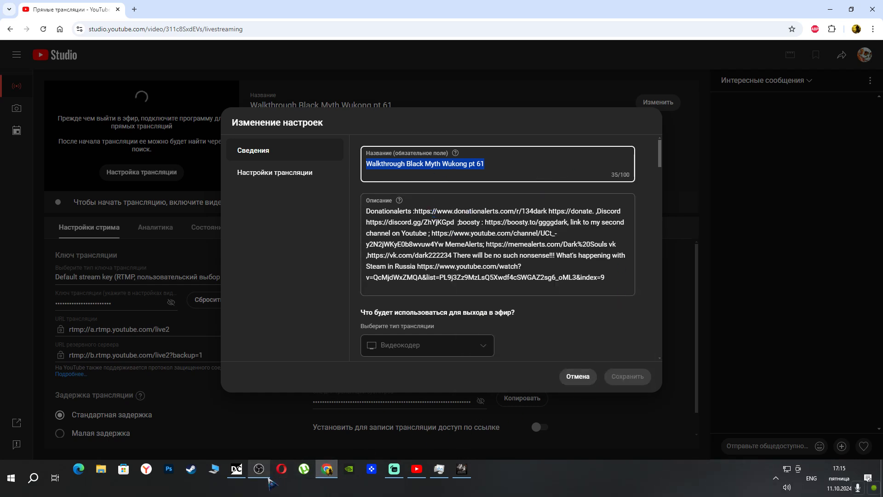
left_click(259, 468)
right_click(395, 106)
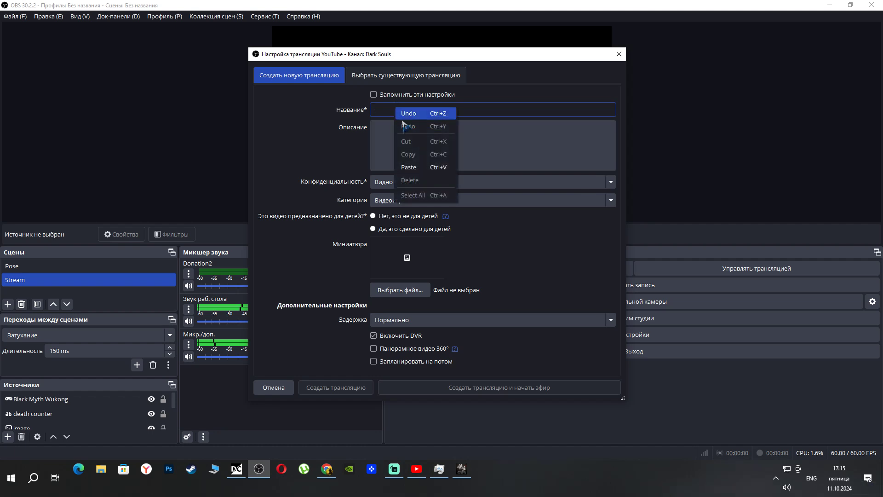
left_click(407, 166)
Copy the full stream description from YouTube Studio in Chrome and paste it into the new broadcast's description in OBS.
left_click(403, 141)
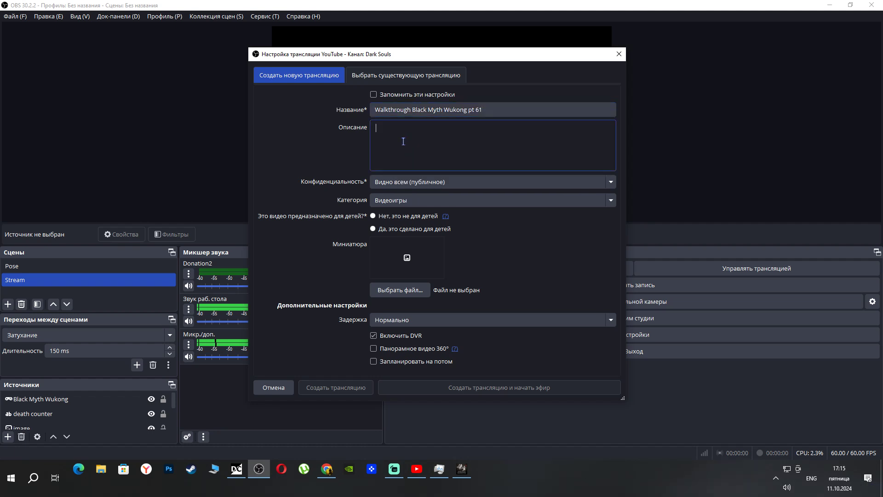
left_click(259, 469)
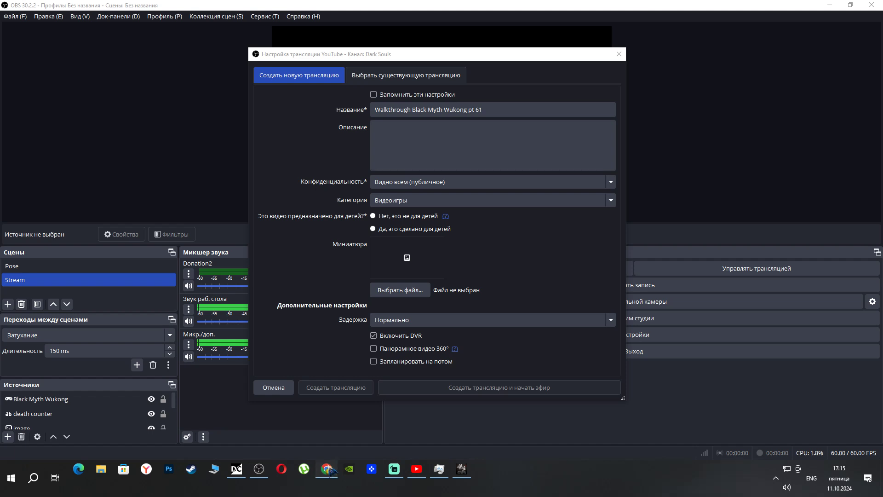
left_click(329, 469)
left_click_drag(368, 212, 605, 276)
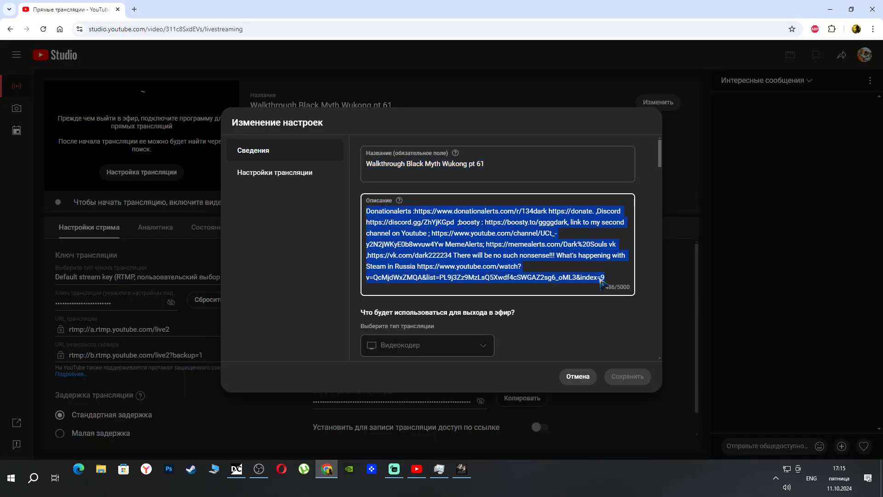
right_click(601, 282)
left_click(626, 109)
left_click(259, 469)
right_click(419, 145)
left_click(435, 202)
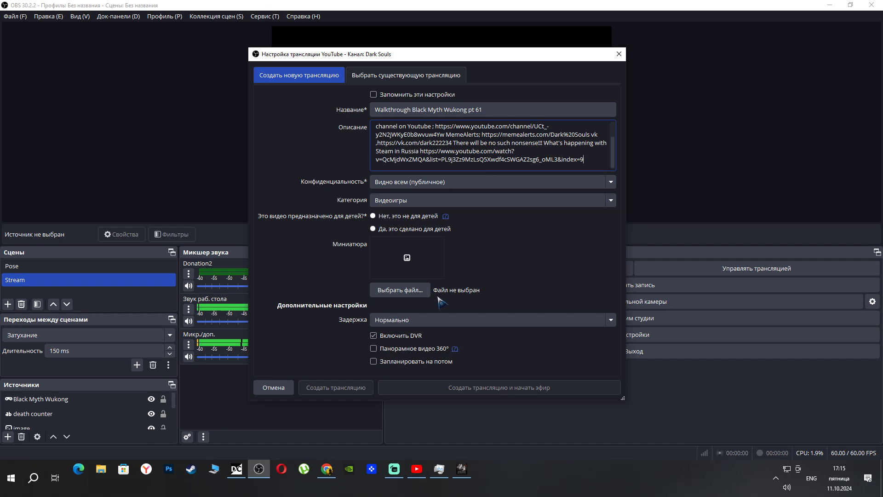
Mark the broadcast as not made for kids and open the file selection for its thumbnail.
left_click(394, 223)
left_click(407, 260)
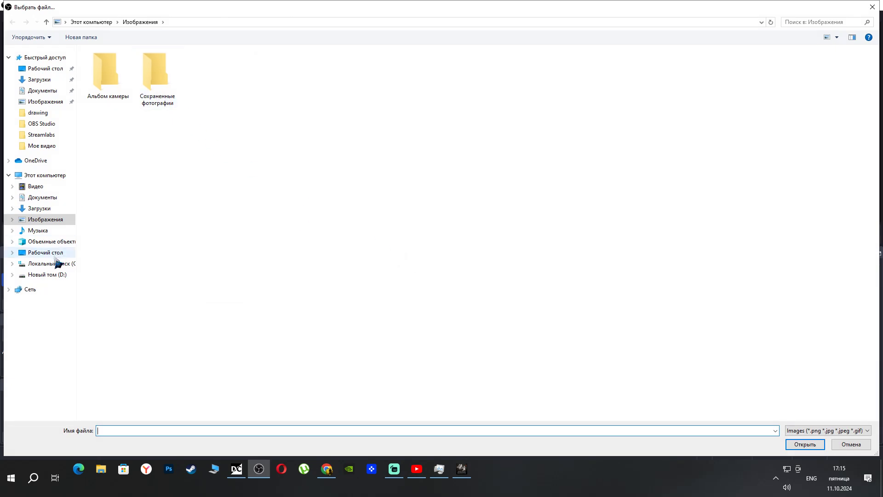
left_click(65, 274)
left_click(120, 103)
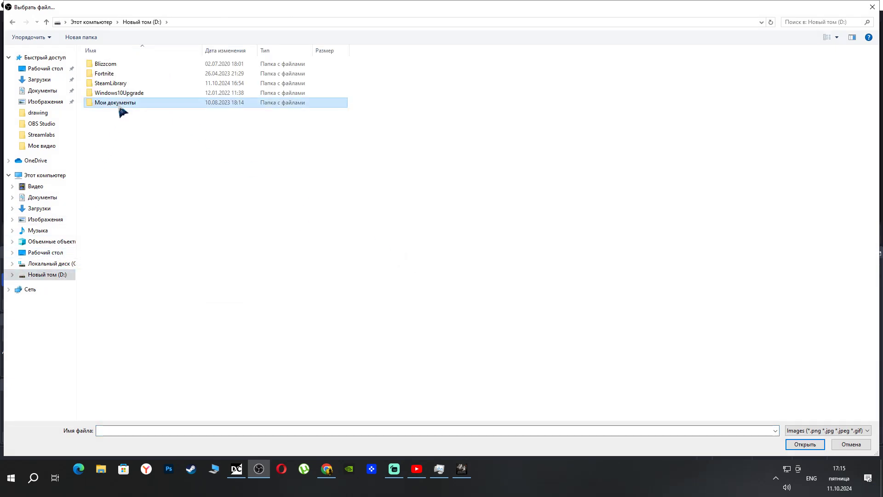
double_click(120, 105)
double_click(127, 96)
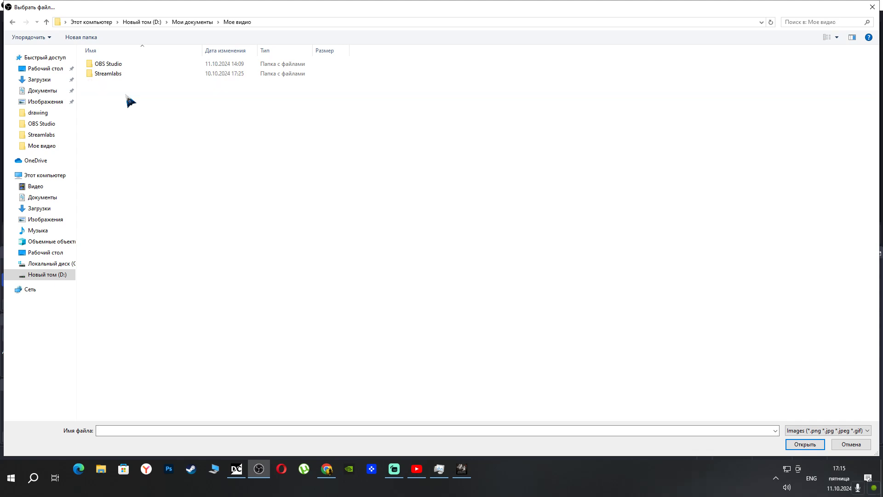
Set black-myth-wukong-85-1920x1080 from the desktop's drawing folder as the thumbnail, and create the broadcast and go live.
left_click(69, 252)
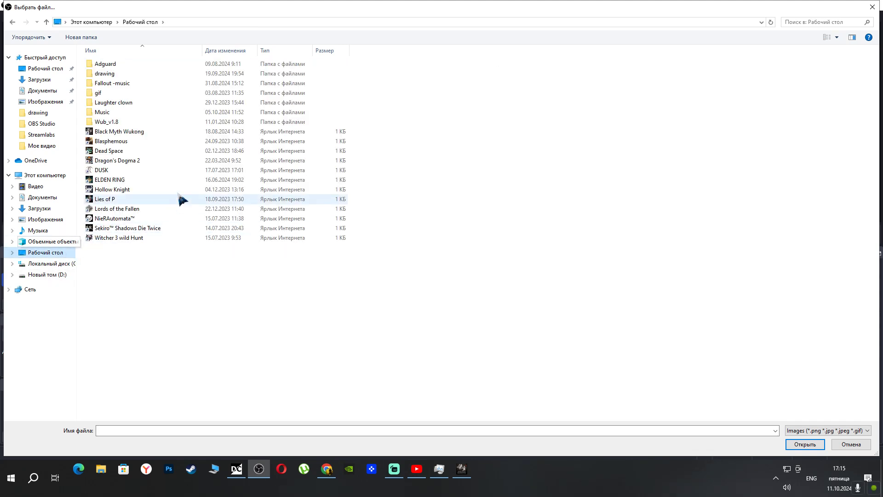
double_click(131, 74)
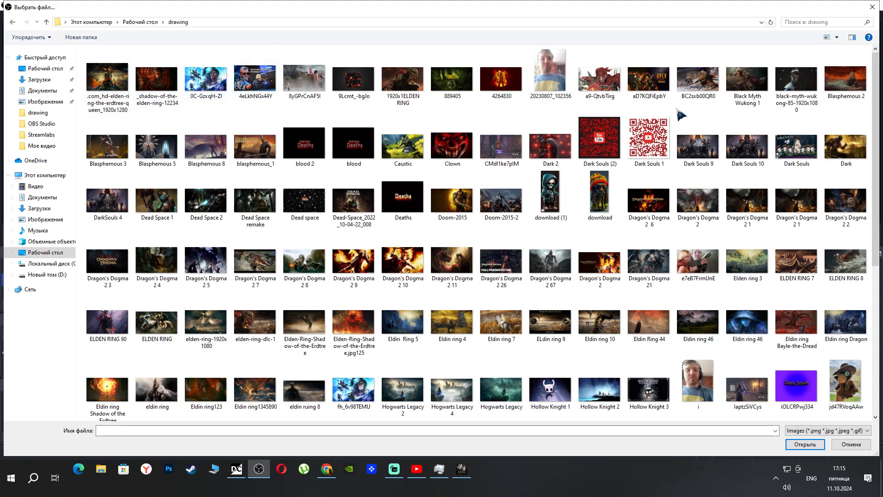
left_click(775, 98)
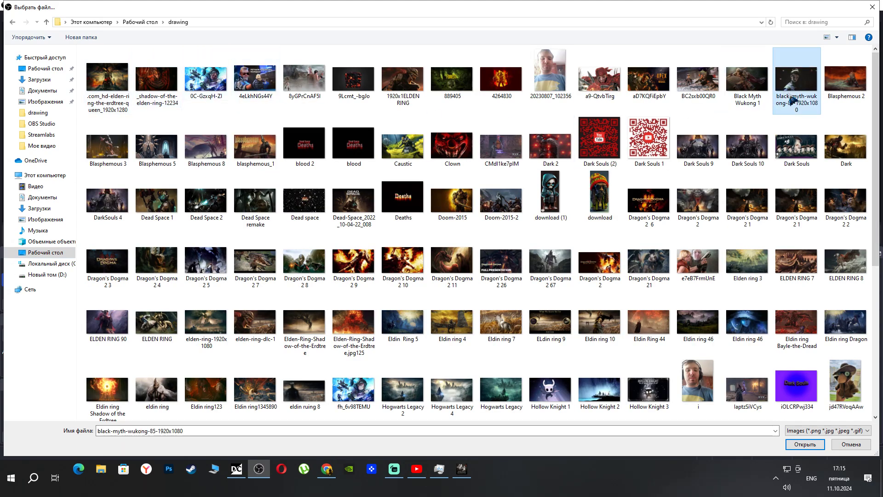
left_click(799, 444)
left_click(542, 389)
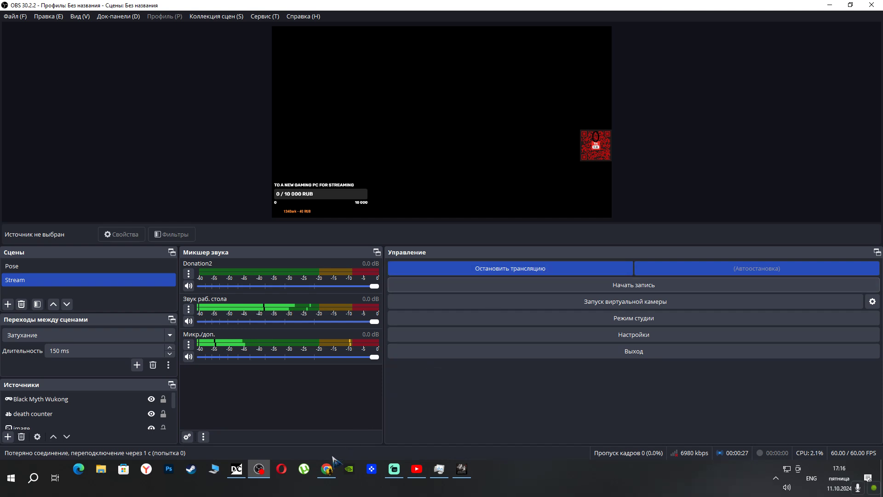
Switch to Streamlabs Desktop and save its stream server as Primary YouTube ingest server.
left_click(400, 473)
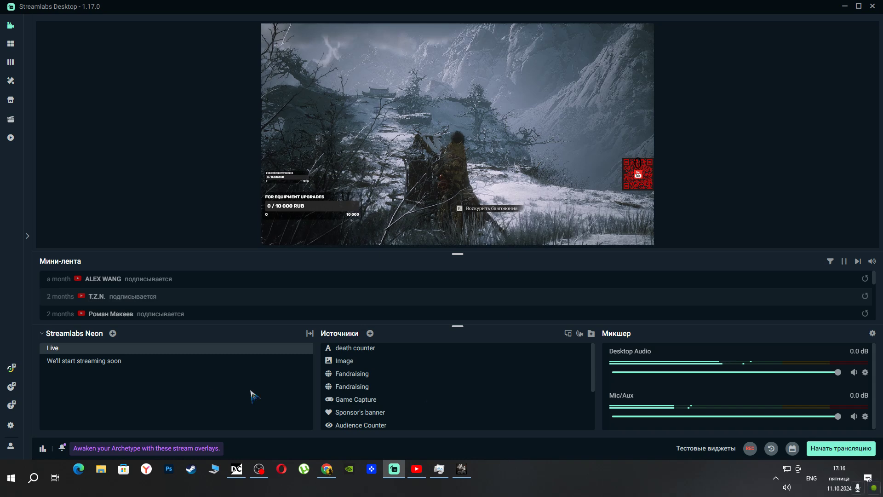
left_click(10, 425)
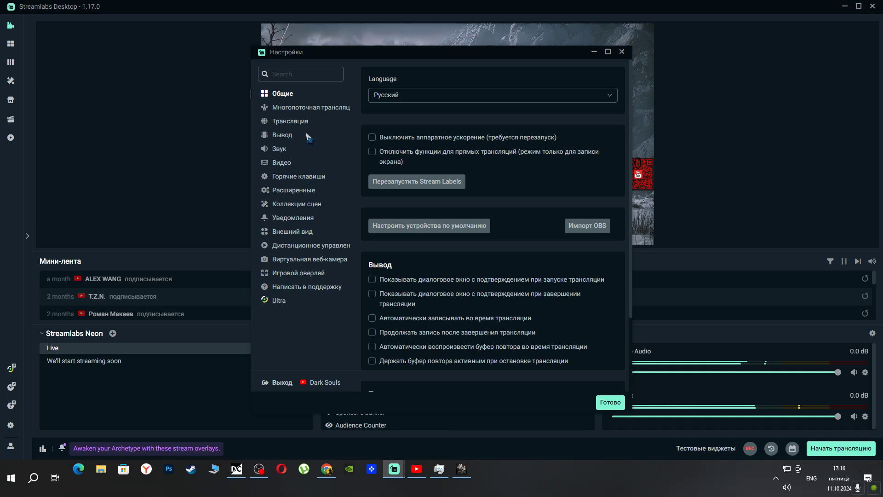
left_click(299, 121)
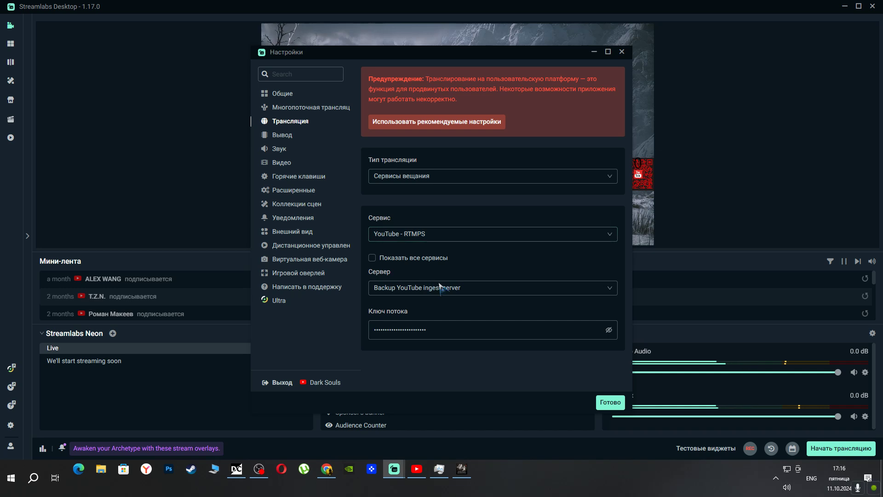
left_click(616, 288)
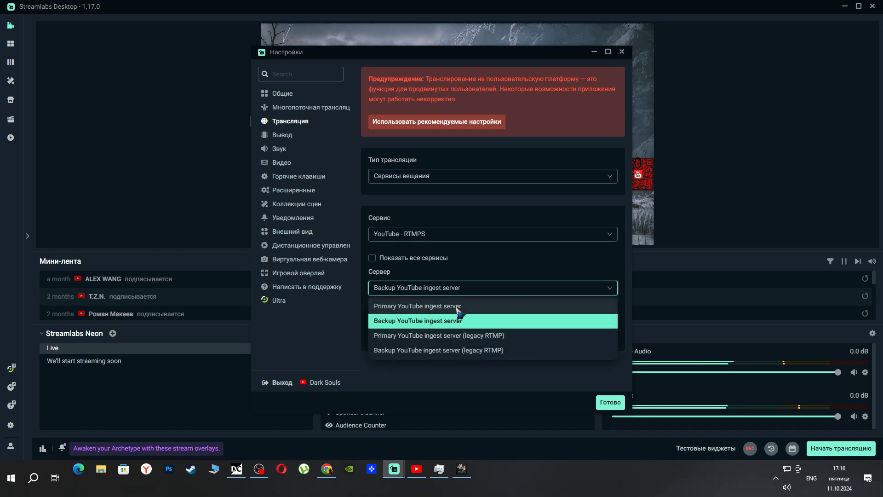
left_click(461, 307)
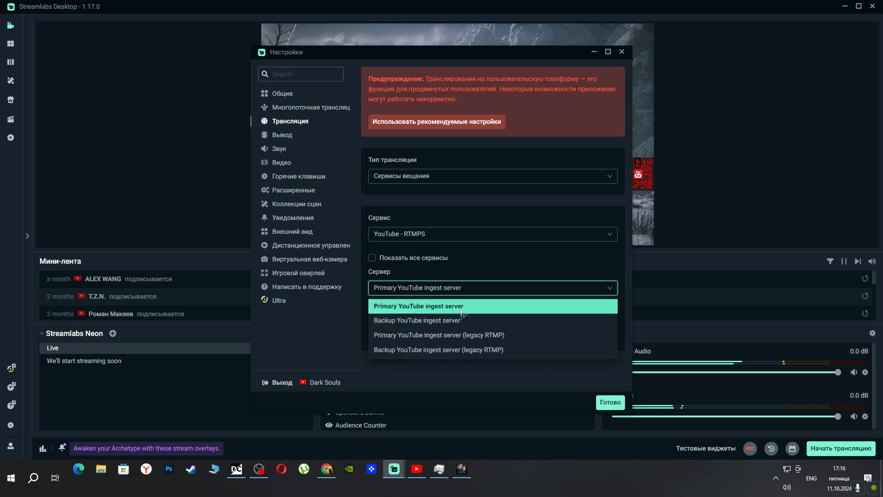
left_click(608, 403)
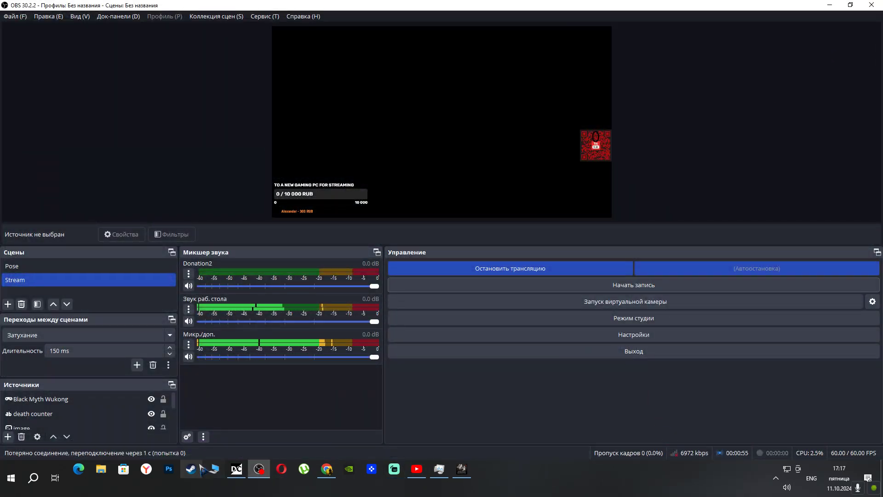
In YouTube Studio in Chrome, cancel the settings edit and open the running broadcast's analytics to check the stream.
left_click(326, 470)
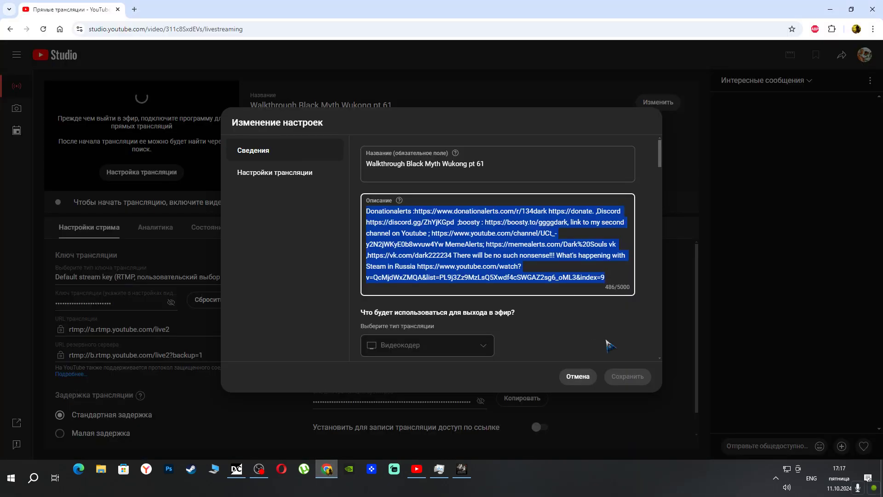
left_click(578, 377)
left_click(17, 132)
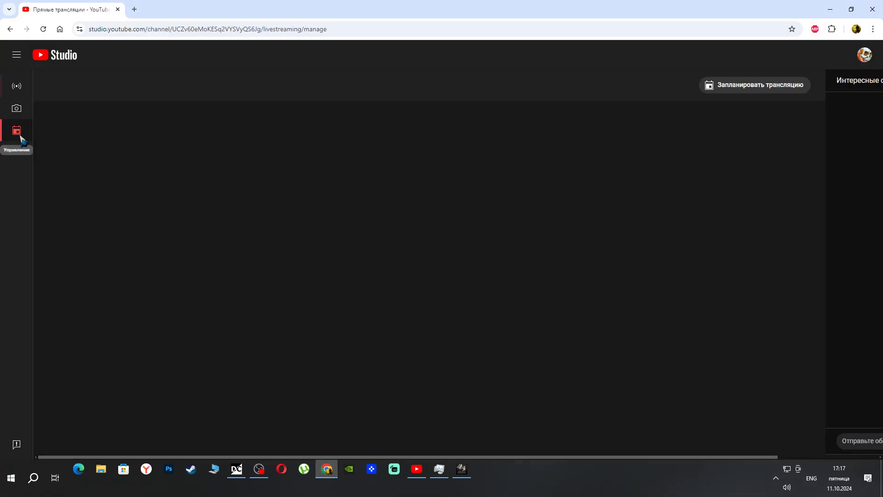
left_click(110, 159)
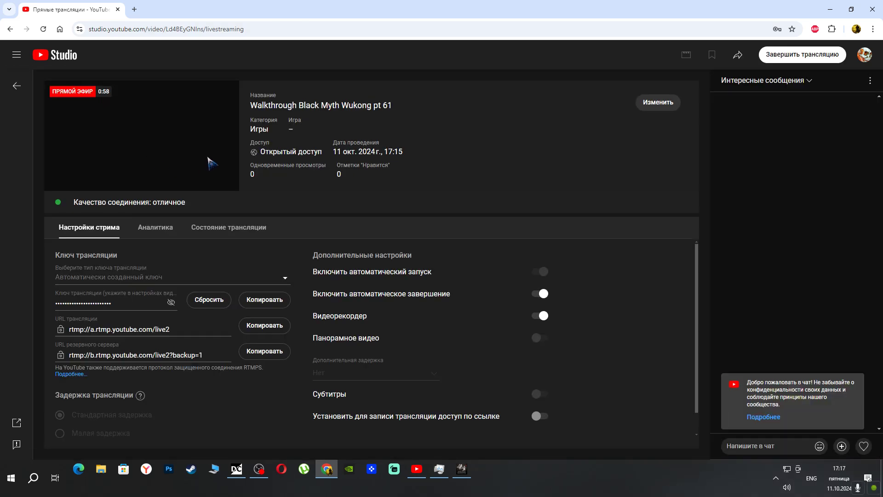
left_click(155, 228)
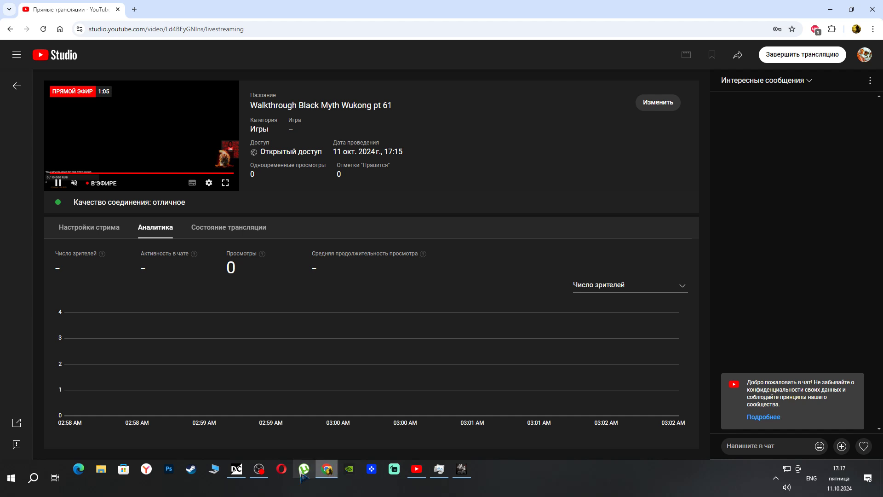
Open the GeForce Experience recording control, and check the running stream's dropped frames and bitrate in OBS.
left_click(260, 470)
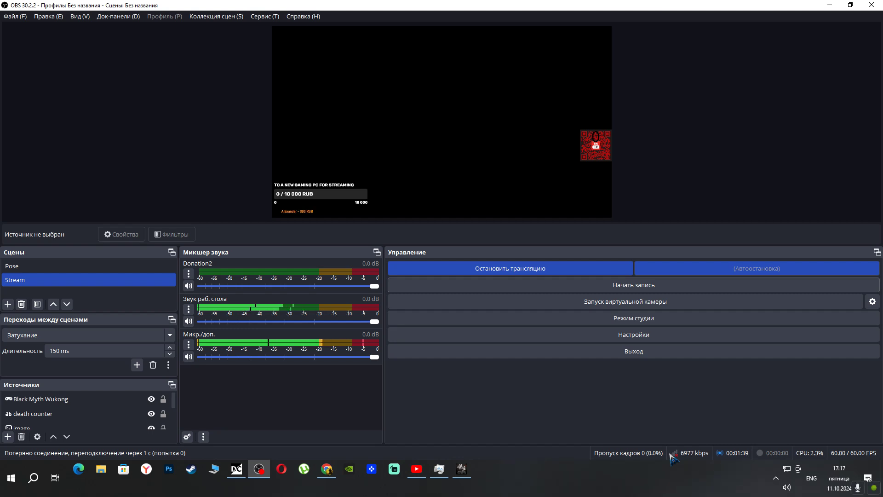
key("alt+z")
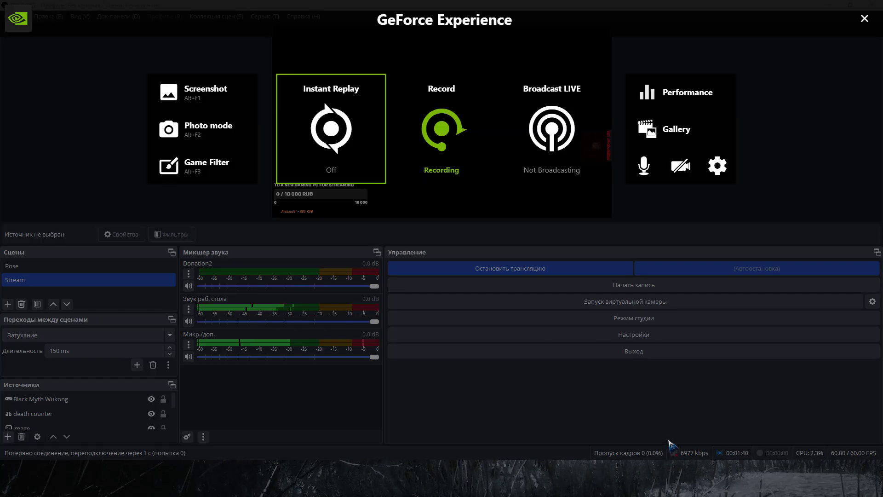
left_click(456, 181)
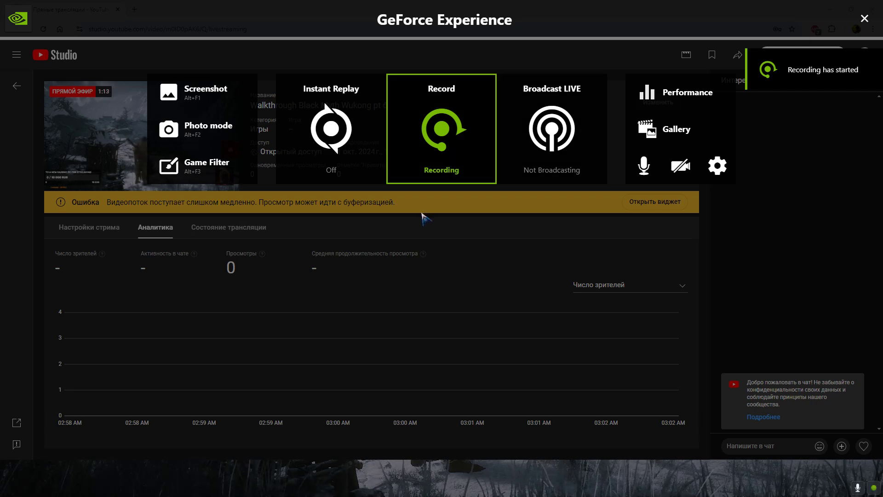
key("super")
left_click(266, 477)
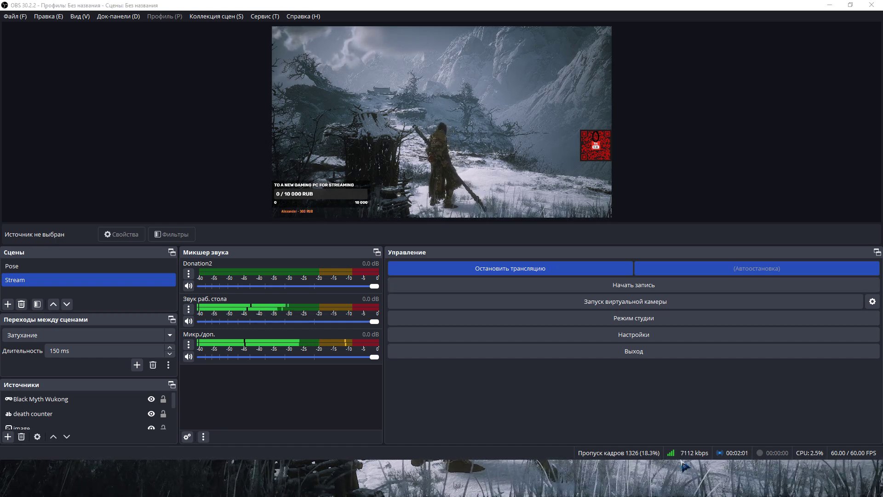
Switch to the YouTube app and open the current live broadcast in Studio to check its connection quality.
key("super")
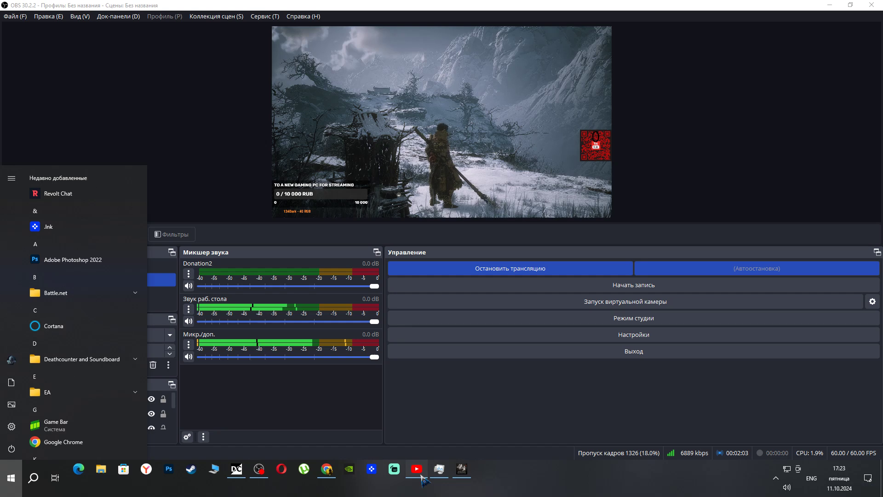
left_click(416, 471)
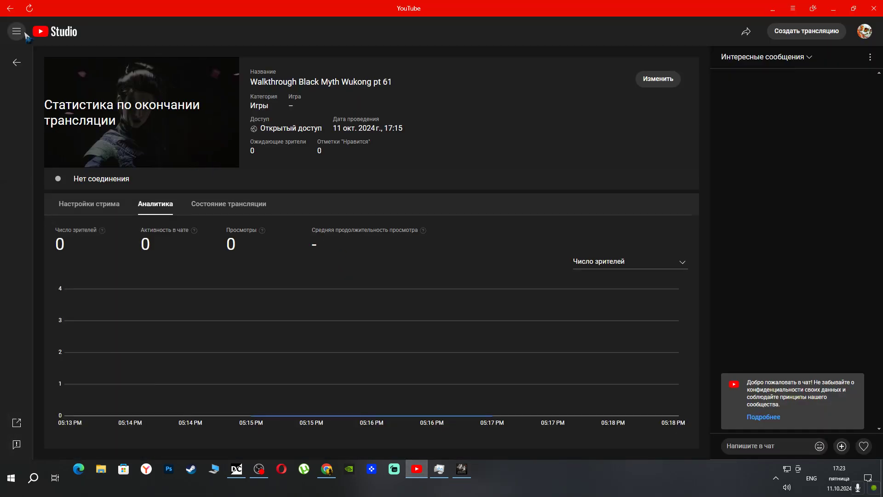
left_click(10, 8)
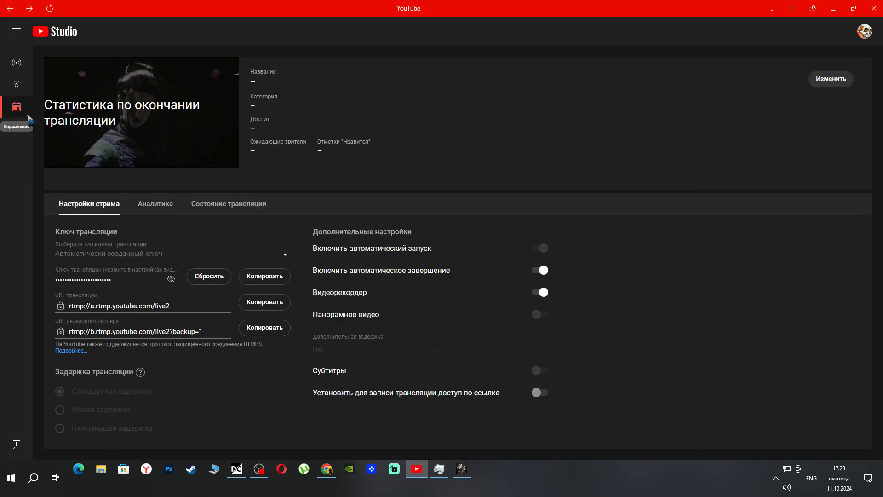
left_click(27, 115)
left_click(95, 143)
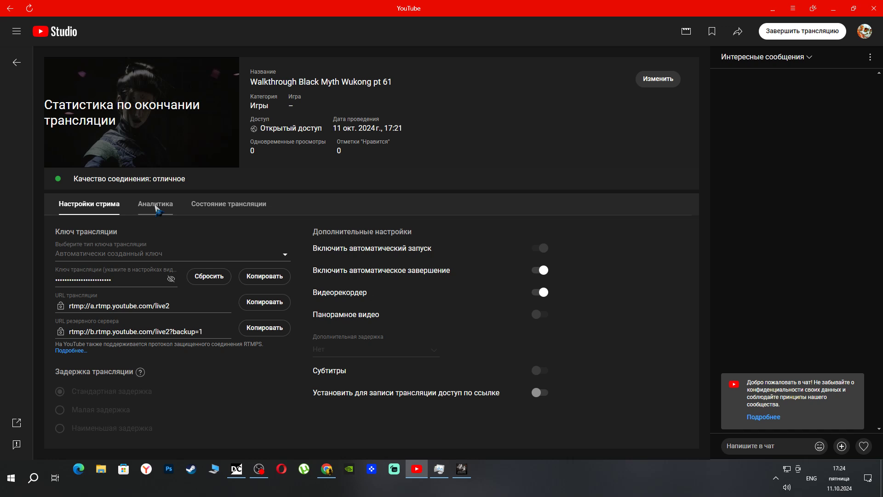
Open the live broadcast's analytics in the YouTube app and compare its preview and connection quality with the Studio page in Chrome.
left_click(155, 205)
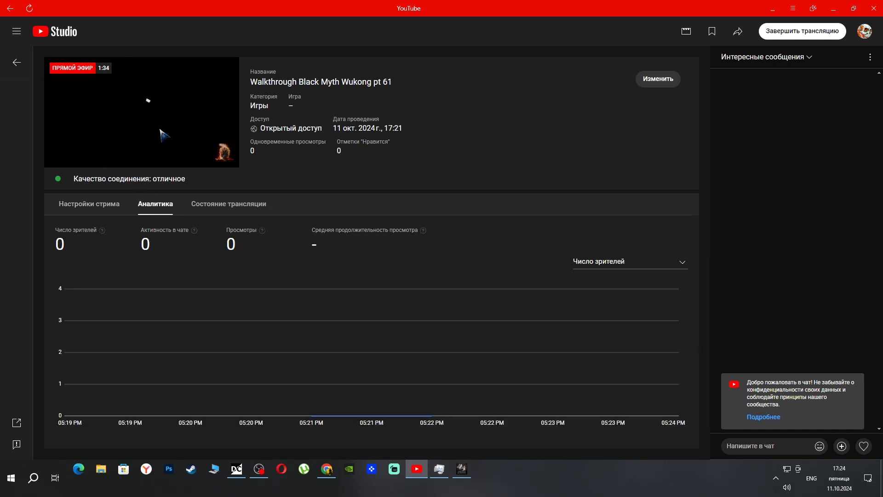
left_click(327, 469)
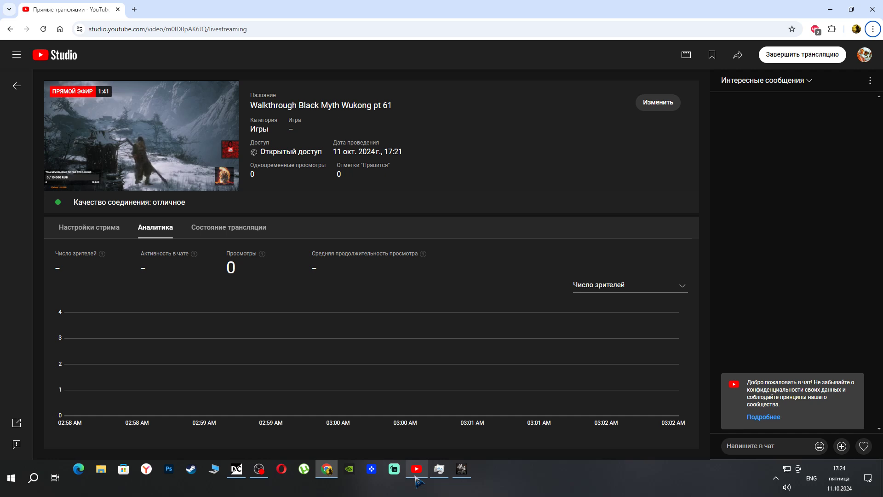
left_click(417, 469)
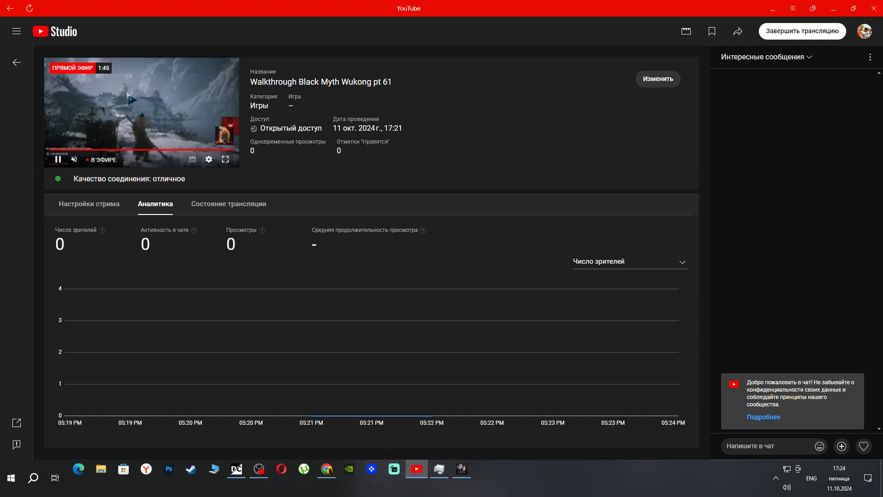
mouse_move(148, 108)
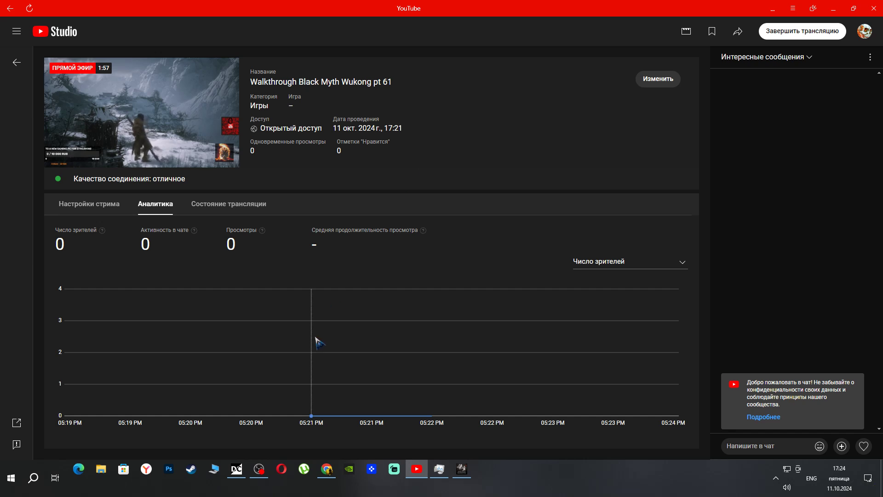
Switch between OBS and YouTube Studio in Chrome to compare the dropped frames and bitrate with the broadcast's connection quality.
left_click(259, 469)
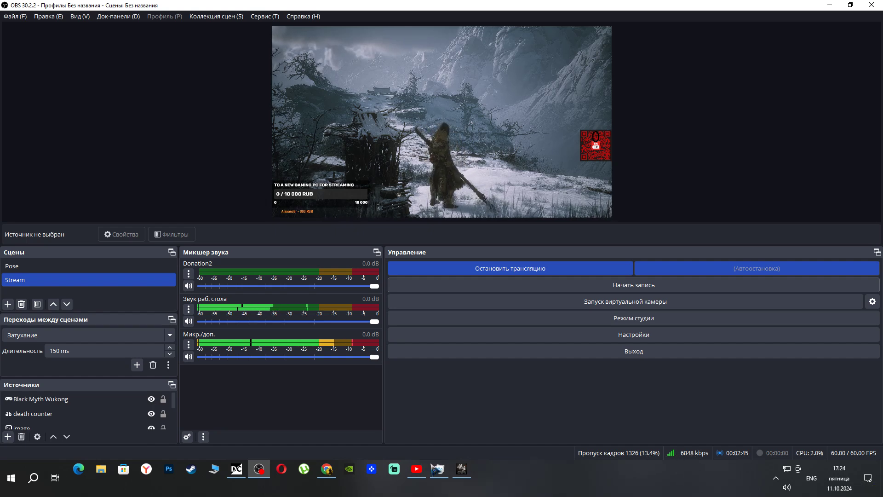
left_click(331, 473)
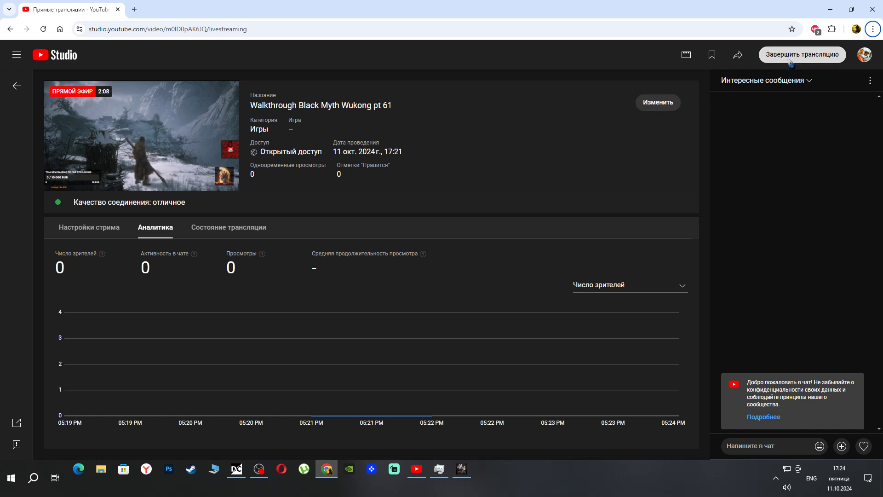
left_click(260, 471)
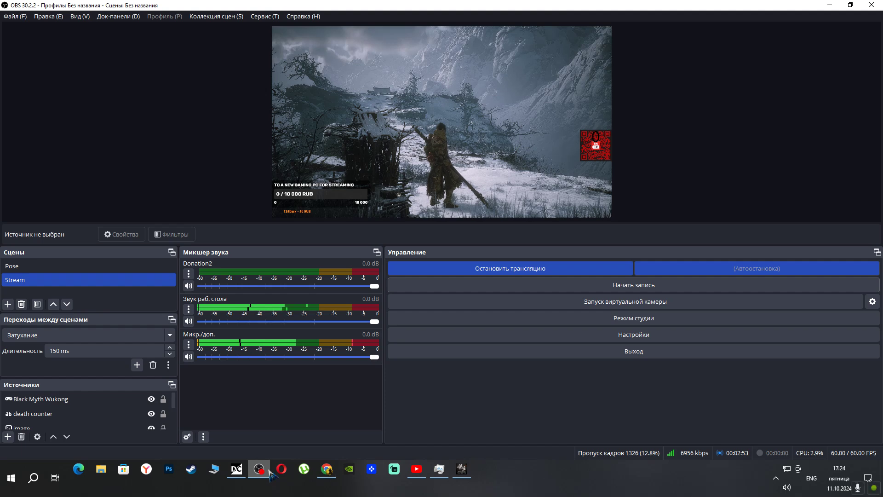
left_click(327, 471)
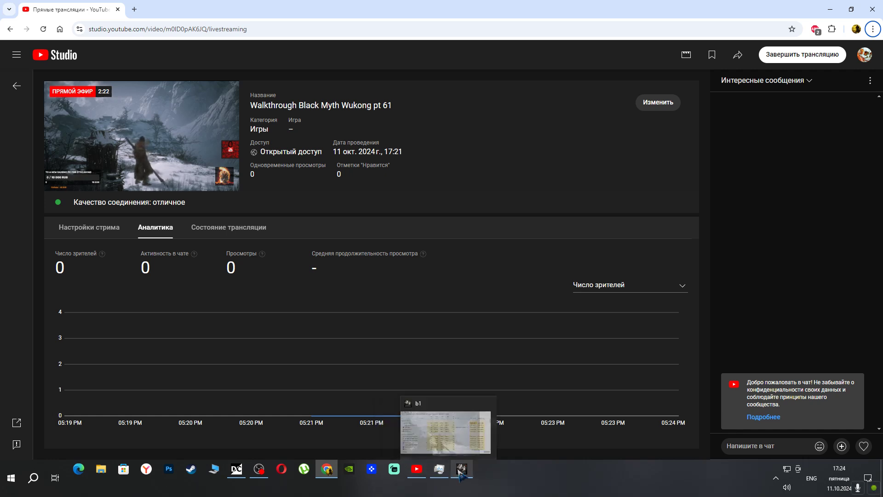
mouse_move(462, 474)
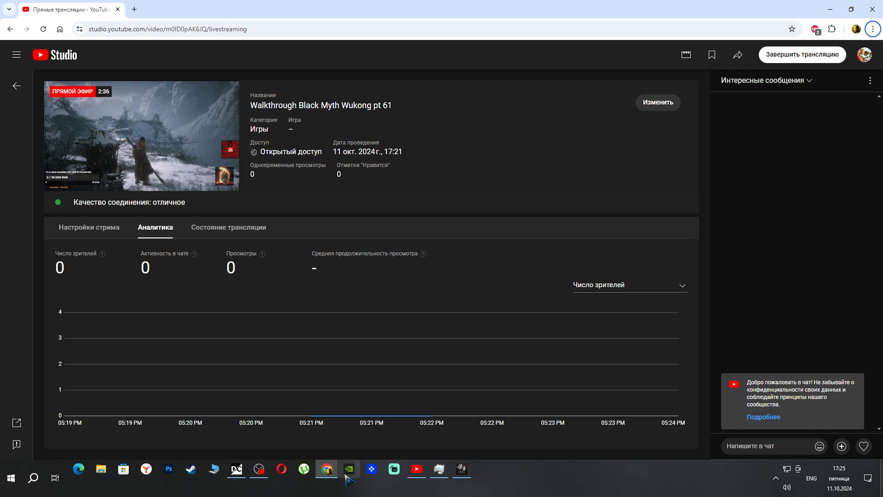
mouse_move(270, 472)
left_click(271, 473)
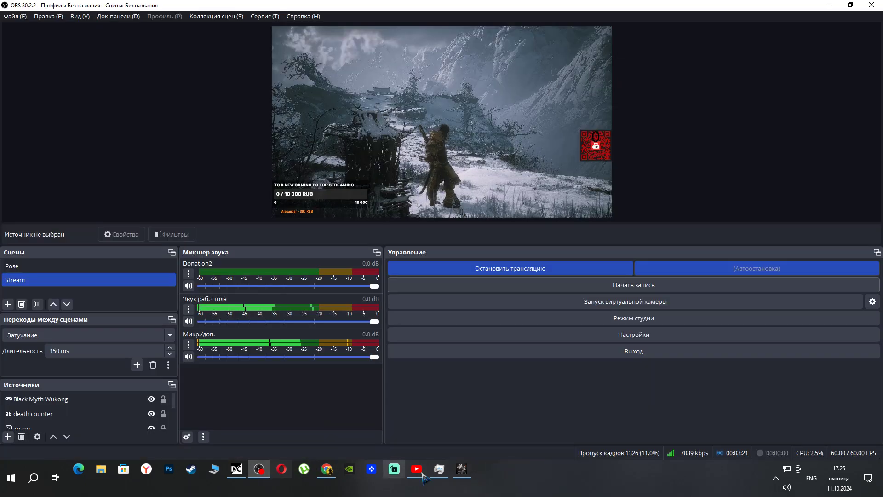